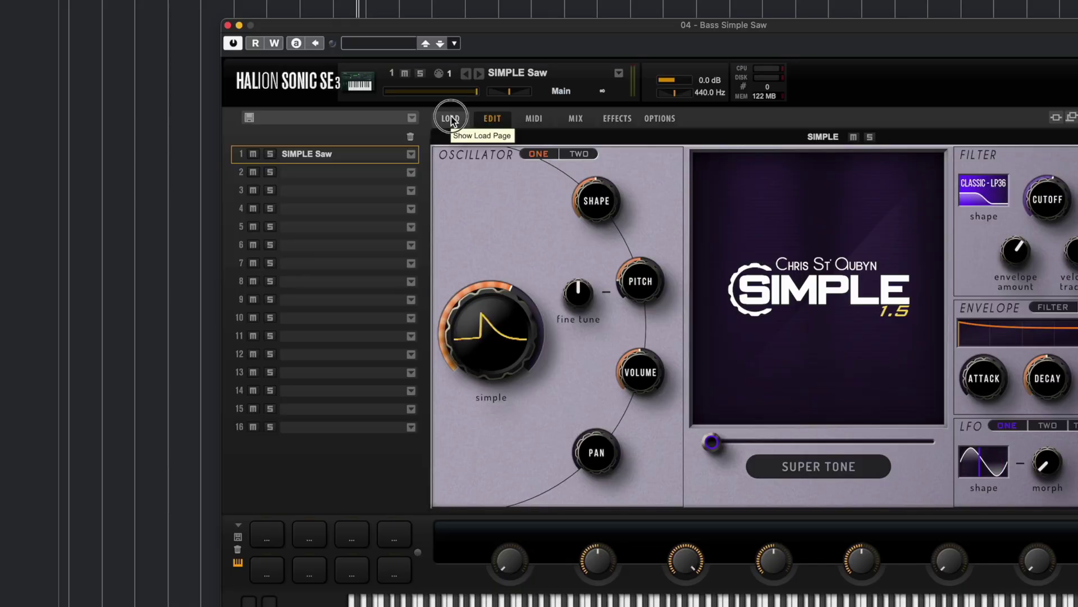
- Load the Init SIMPLE program from the SIMPLE library into slot 1
click(450, 119)
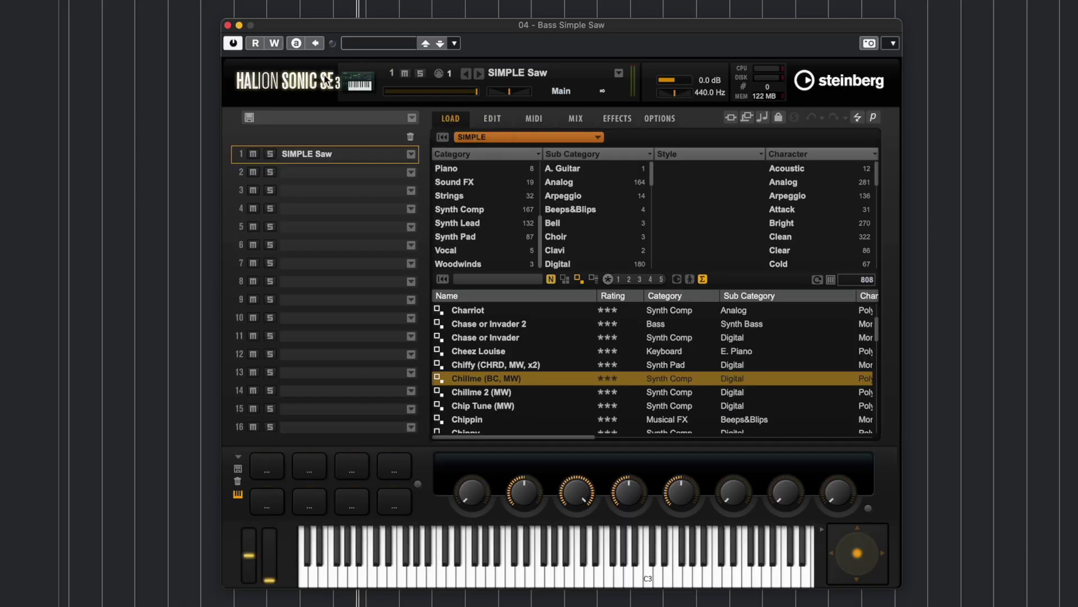
click(514, 141)
click(646, 243)
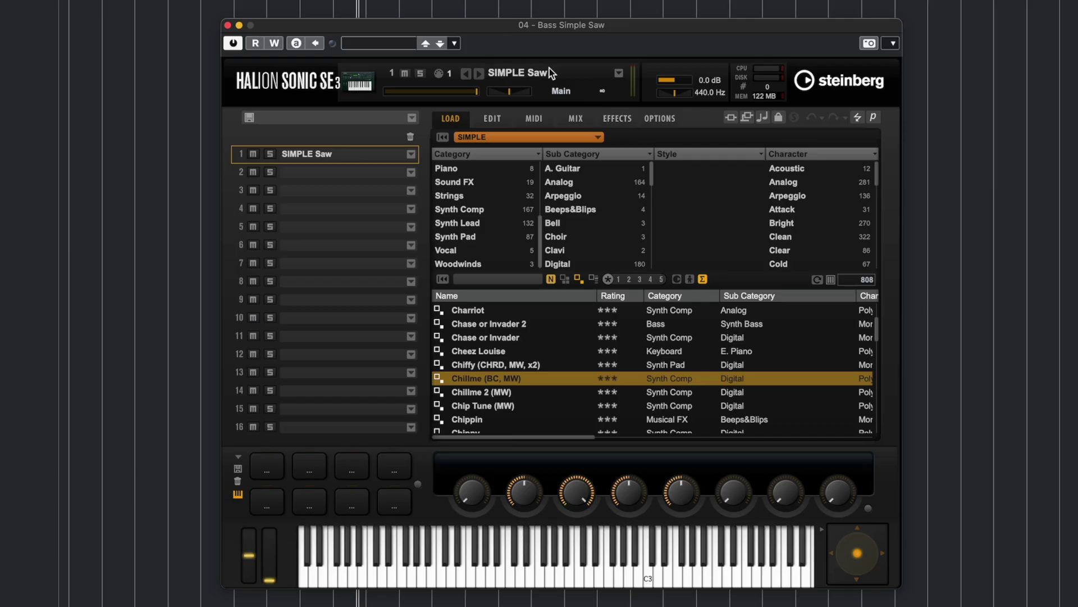
mouse_move(534, 0)
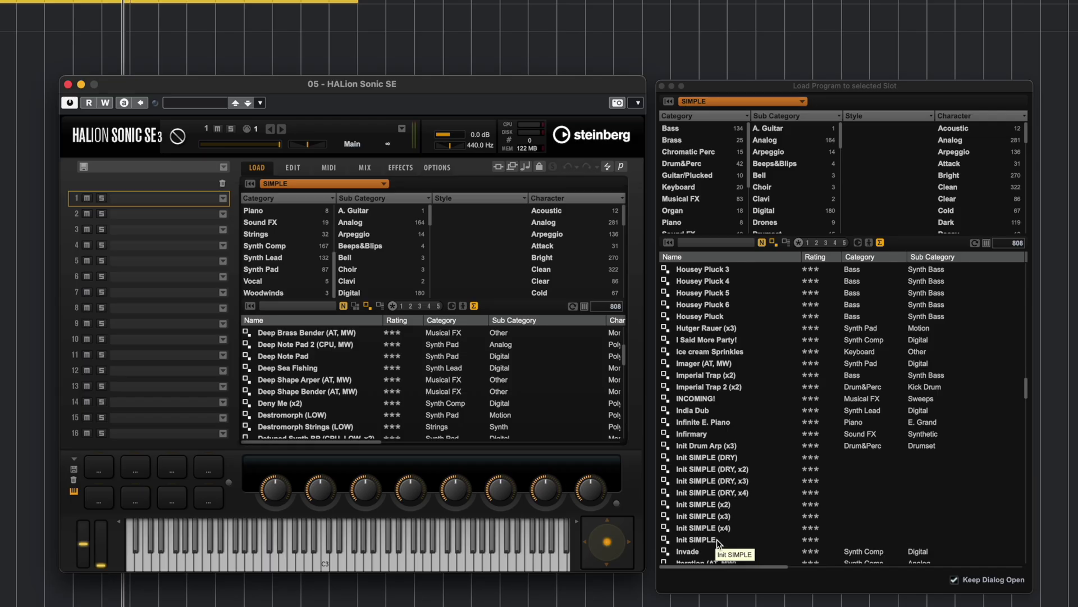
click(717, 540)
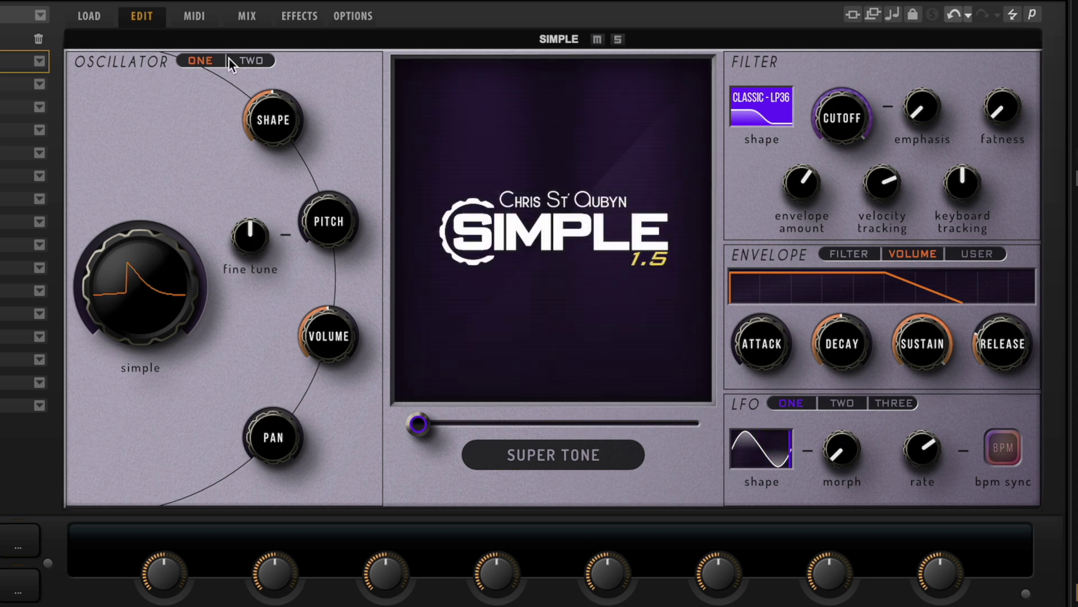
- Compare the settings of oscillators ONE and TWO
click(252, 61)
click(196, 60)
click(250, 61)
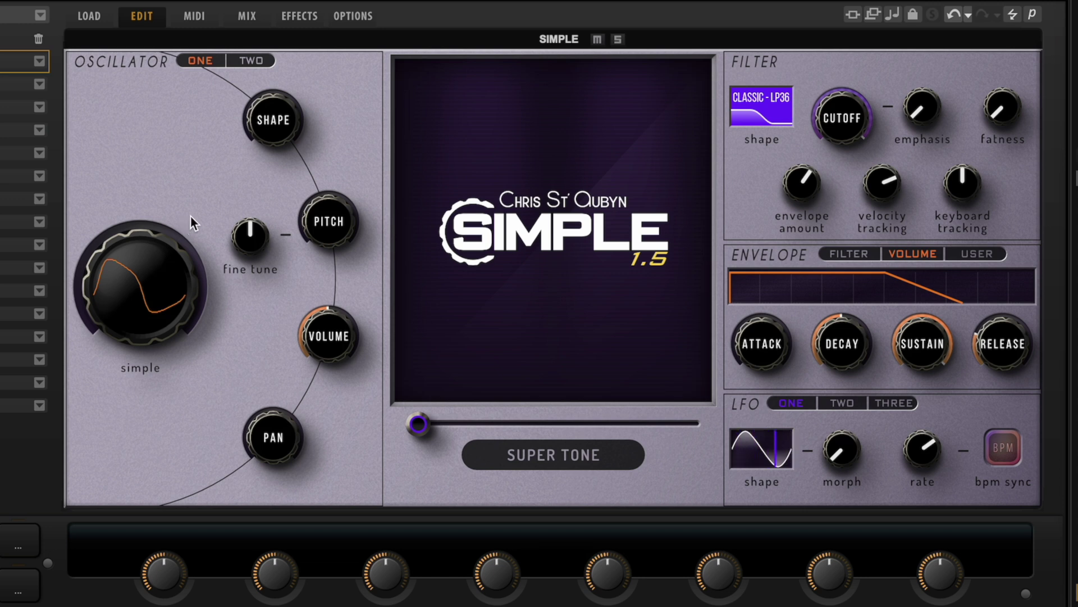
- Raise oscillator one's SHAPE knob to about 76
mouse_move(172, 269)
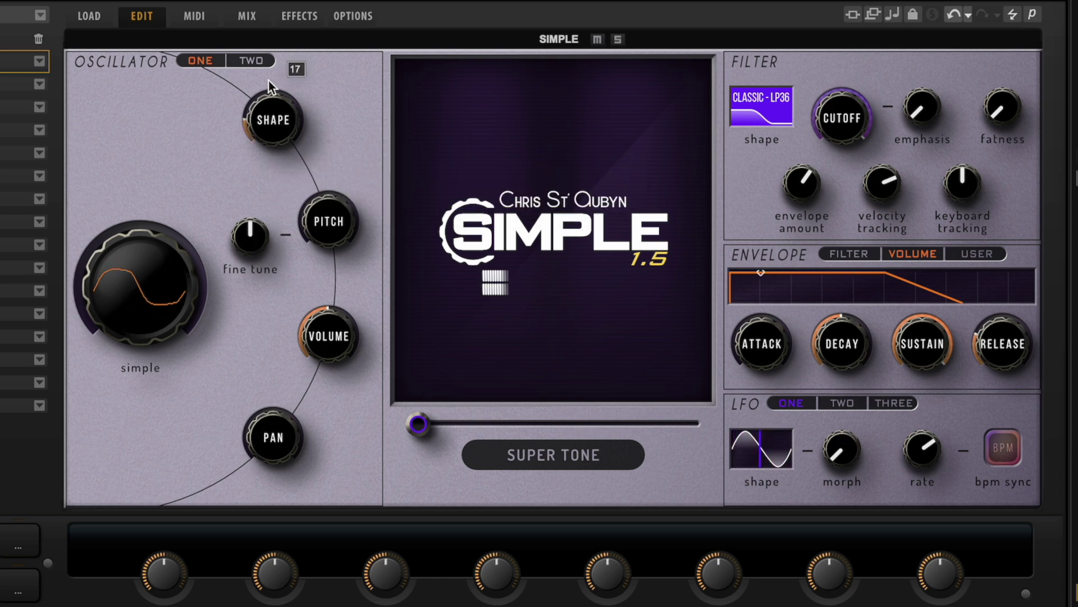
drag(269, 80, 273, 15)
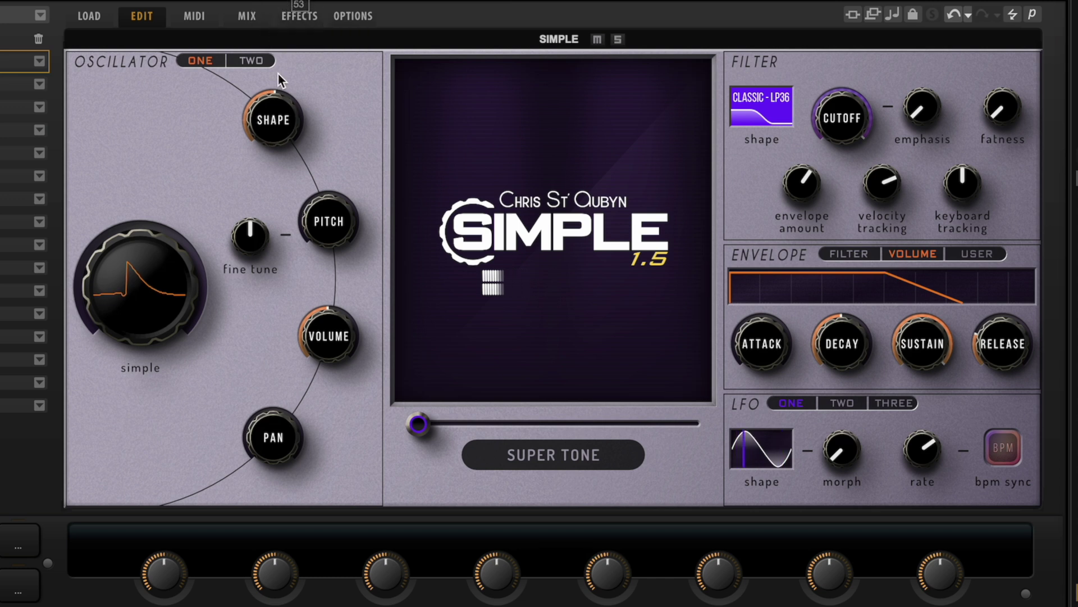
drag(278, 73, 258, 65)
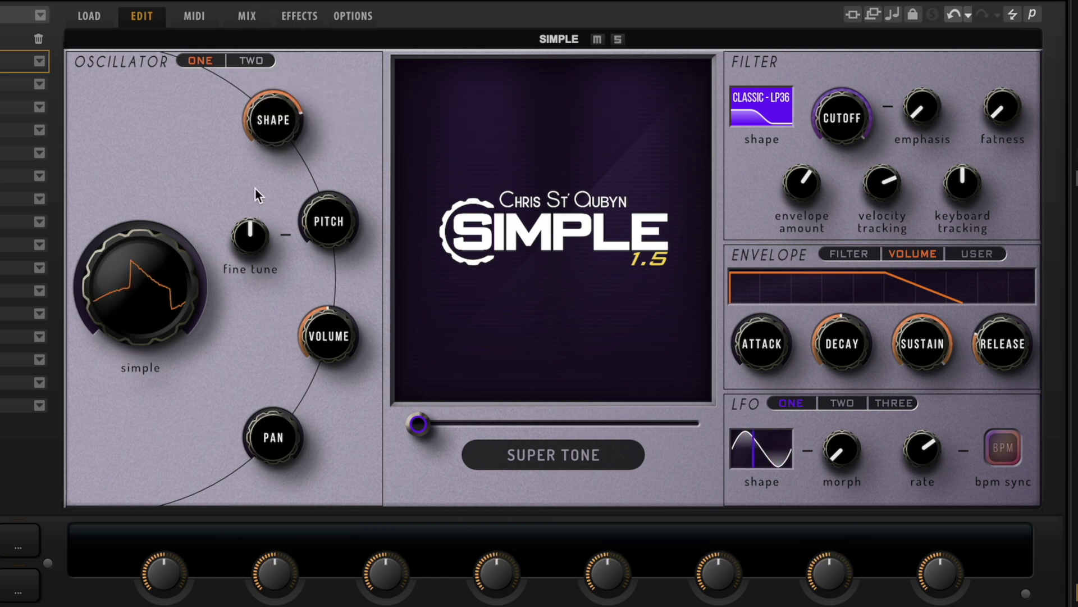
mouse_move(147, 288)
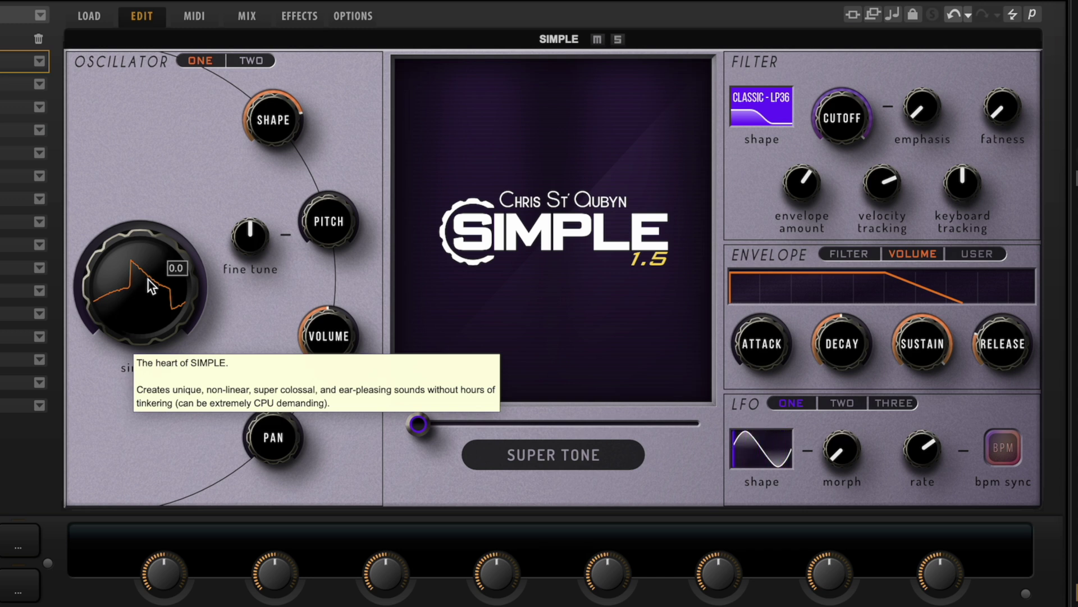
click(147, 345)
- Drag the big simple oscillator knob up until it reads 97
drag(147, 345, 118, 306)
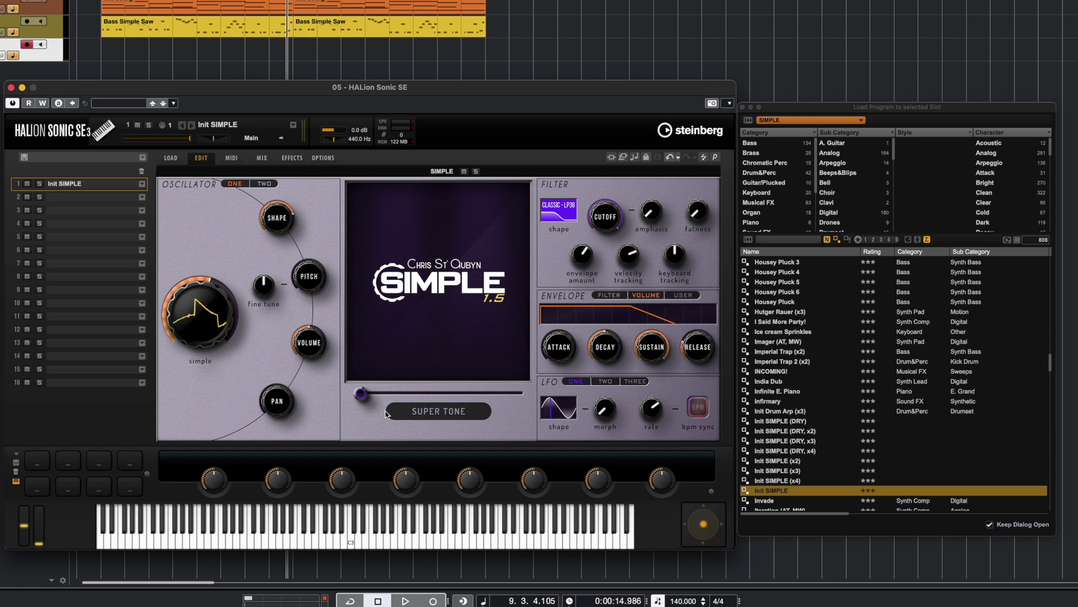
drag(361, 393, 506, 401)
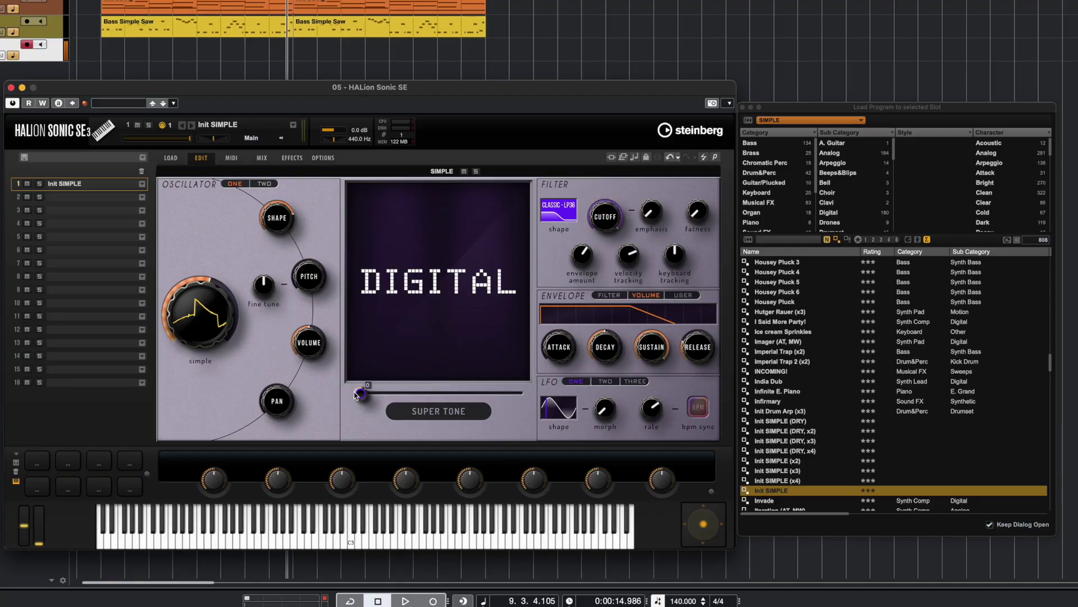
drag(355, 395, 440, 397)
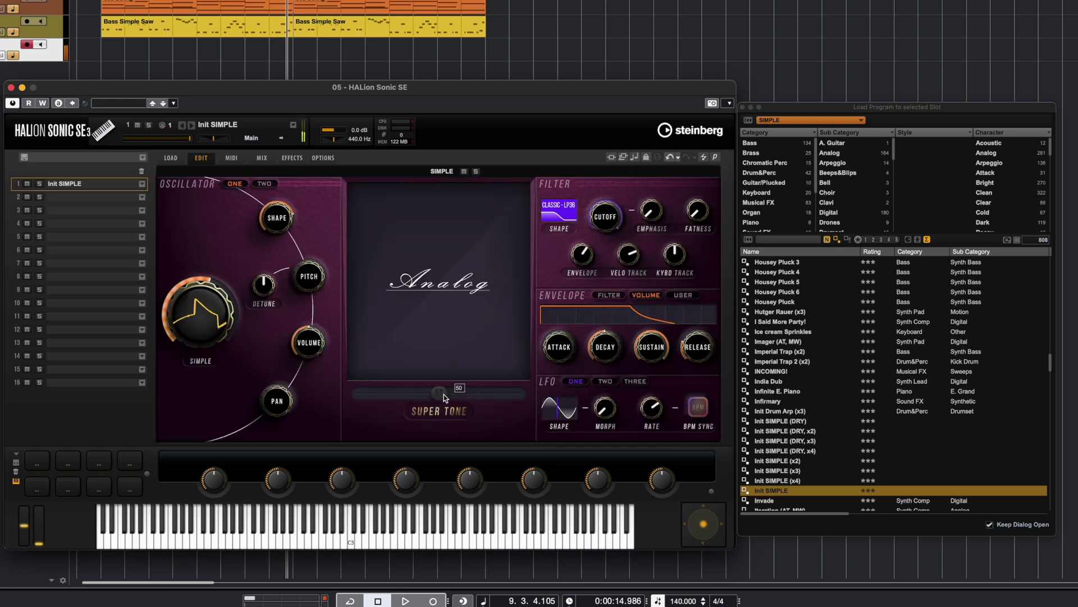
drag(442, 396, 307, 404)
drag(383, 403, 518, 394)
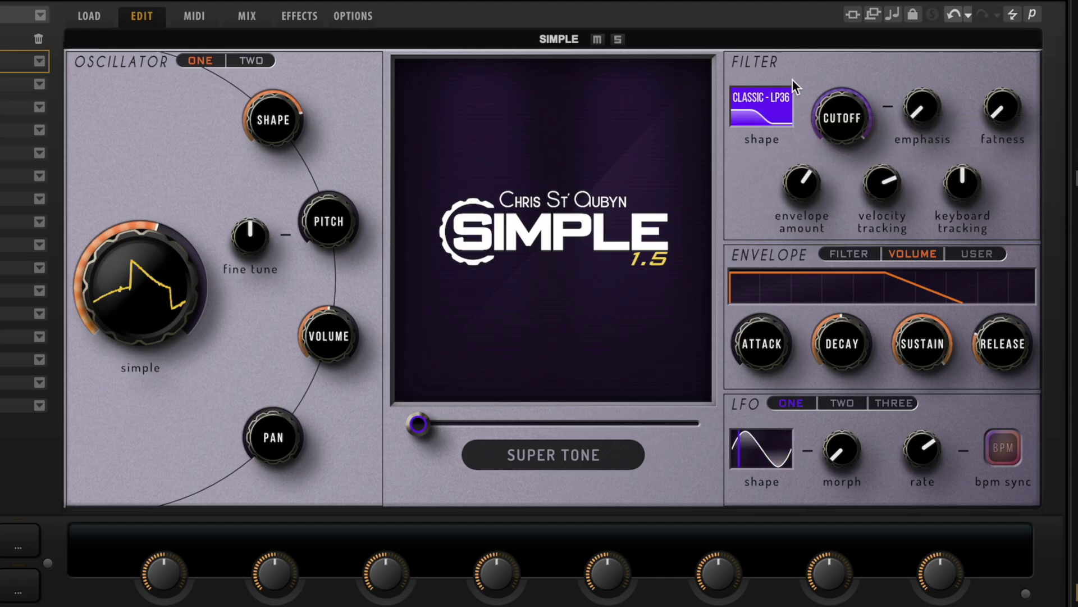
- Lower the filter cutoff to about 57.5, keeping the CLASSIC - LP36 filter type
drag(842, 118, 809, 147)
click(754, 114)
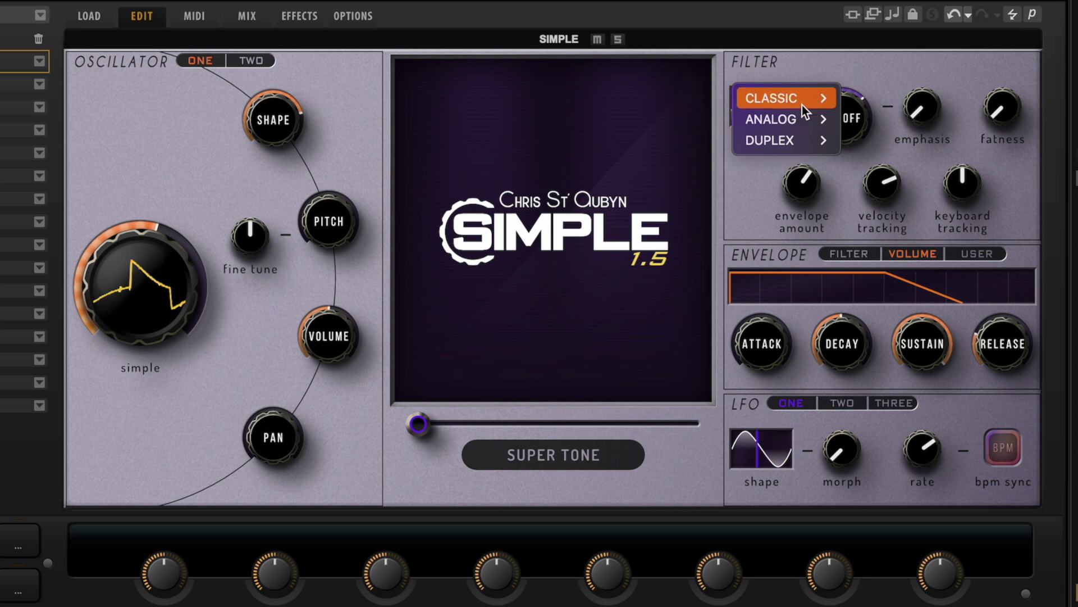
mouse_move(802, 105)
mouse_move(865, 103)
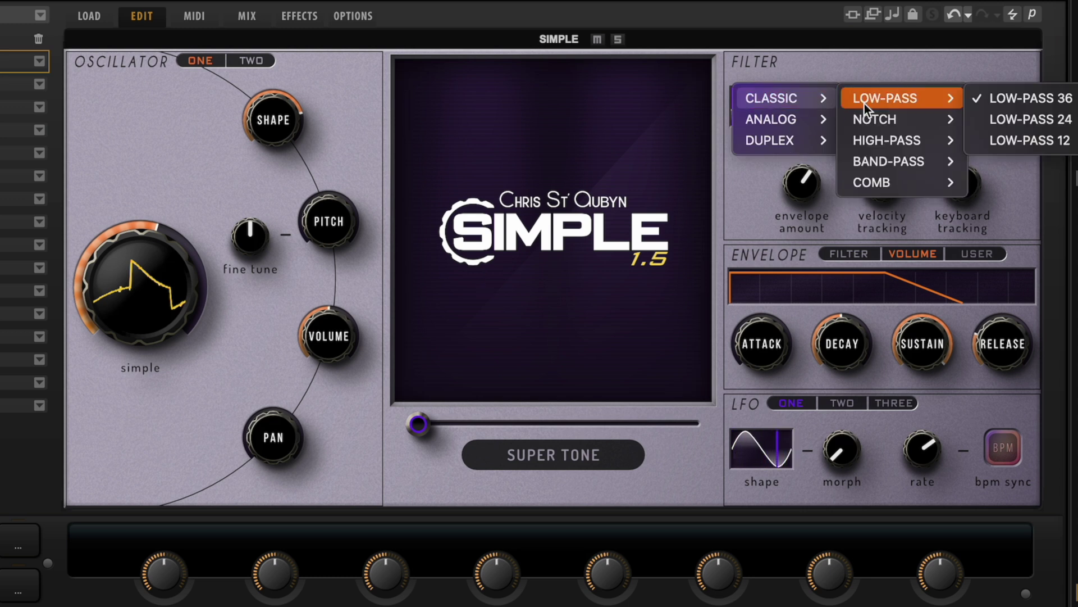
mouse_move(903, 145)
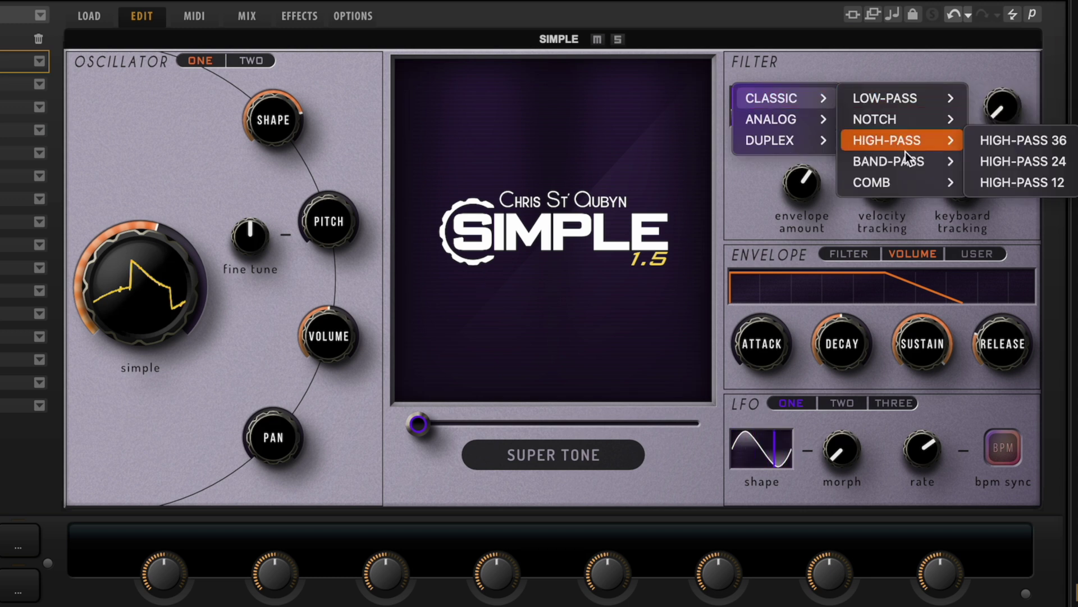
click(929, 113)
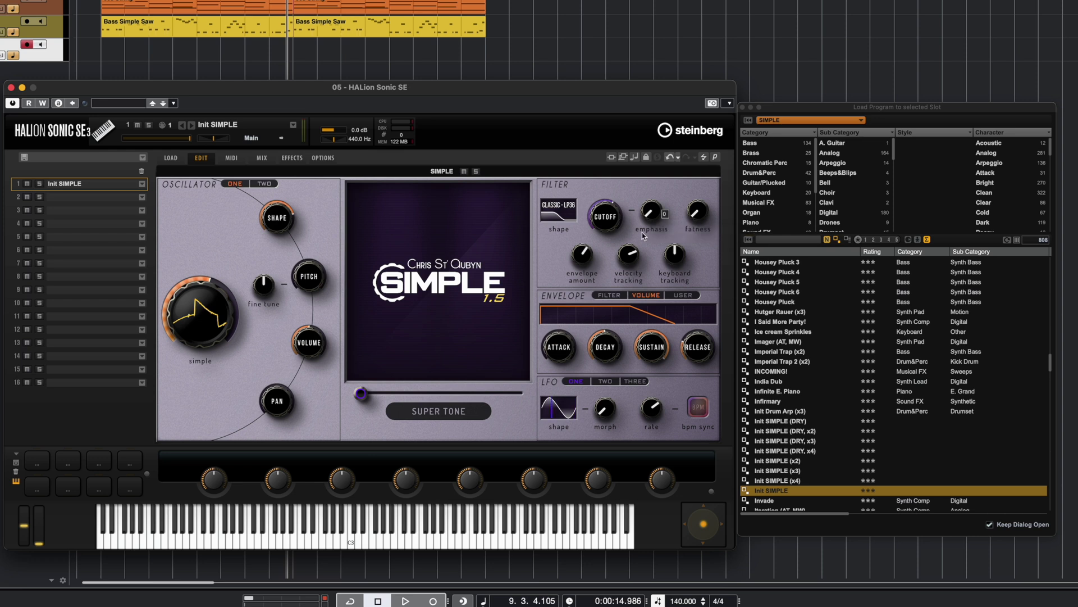
- Set both the simple amount knob and the filter emphasis knob to Learn CC
click(464, 294)
right_click(190, 325)
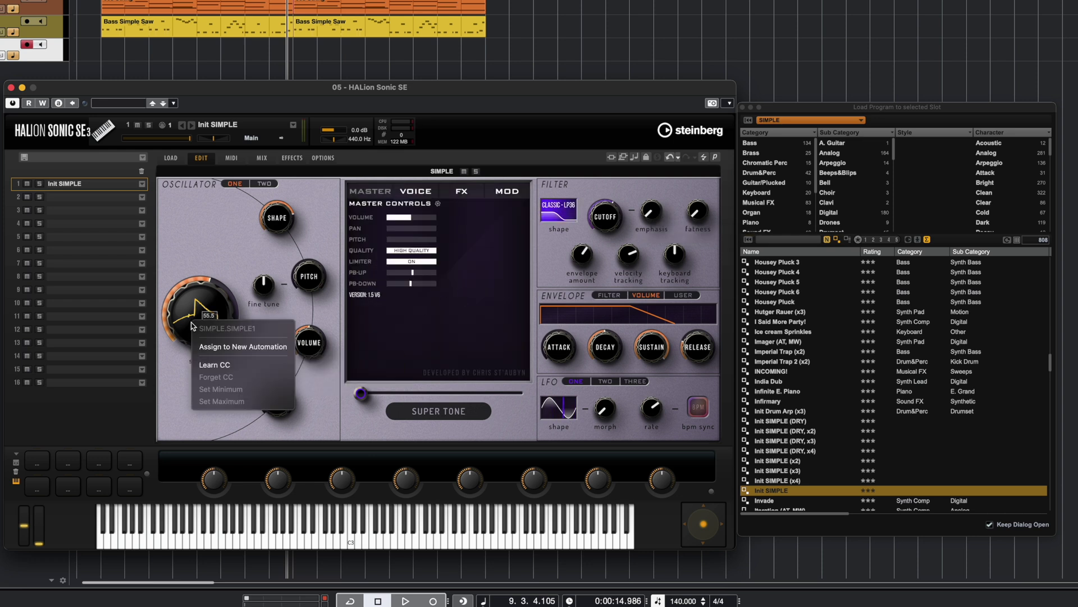
click(215, 365)
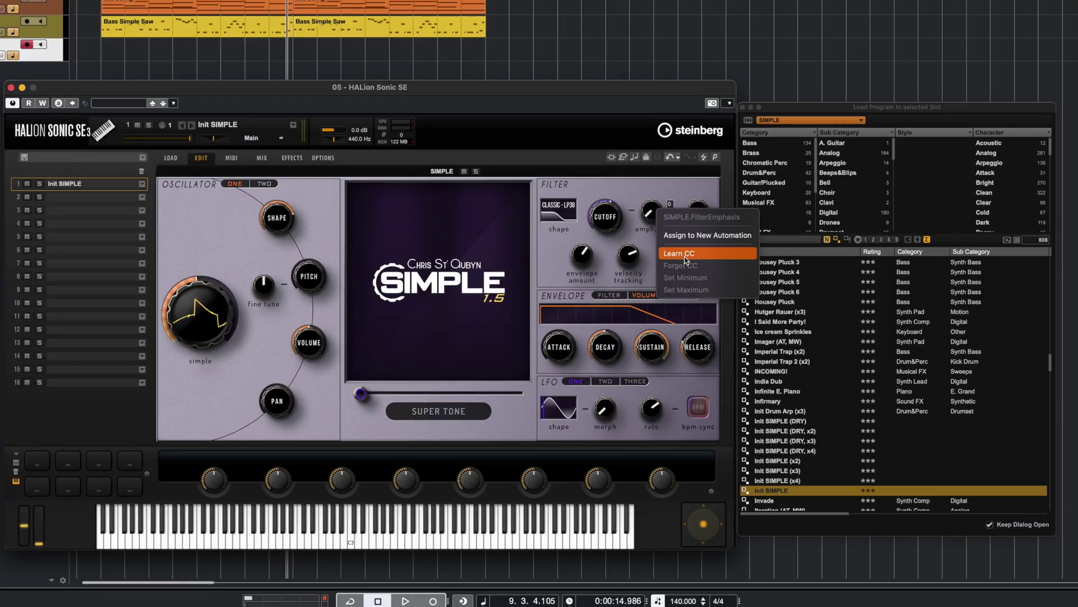
click(679, 253)
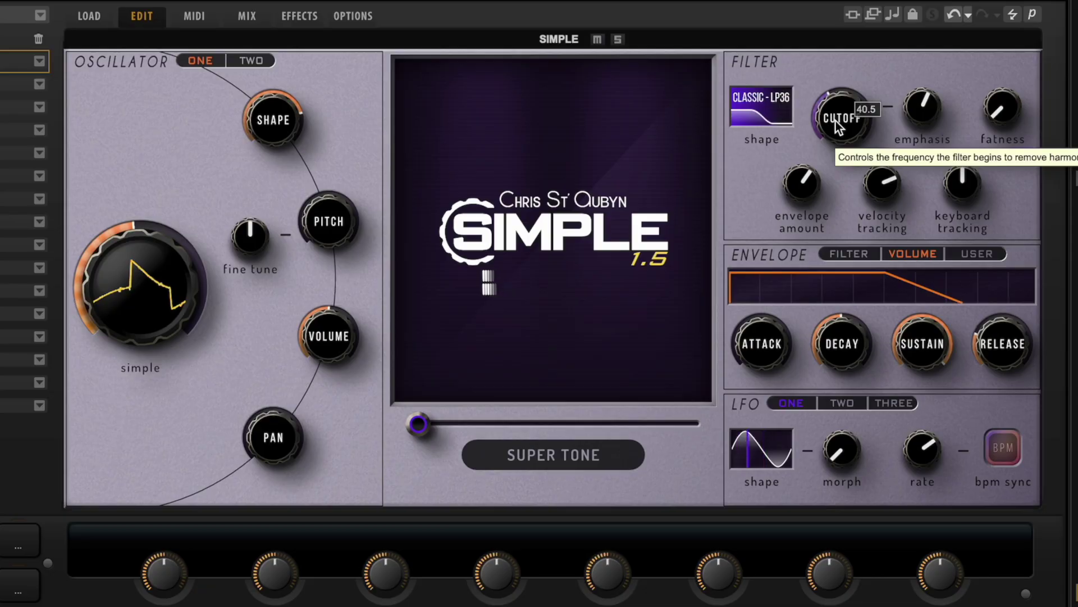
- Turn emphasis nearly to zero and set the volume envelope attack to 49, release to 36
drag(916, 108, 960, 336)
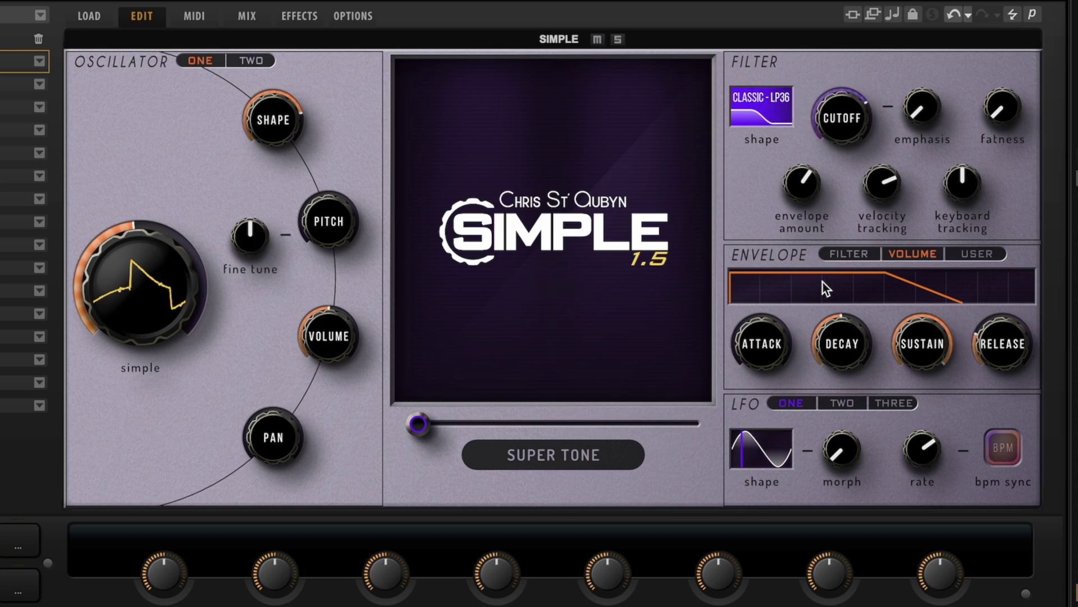
drag(822, 282, 968, 254)
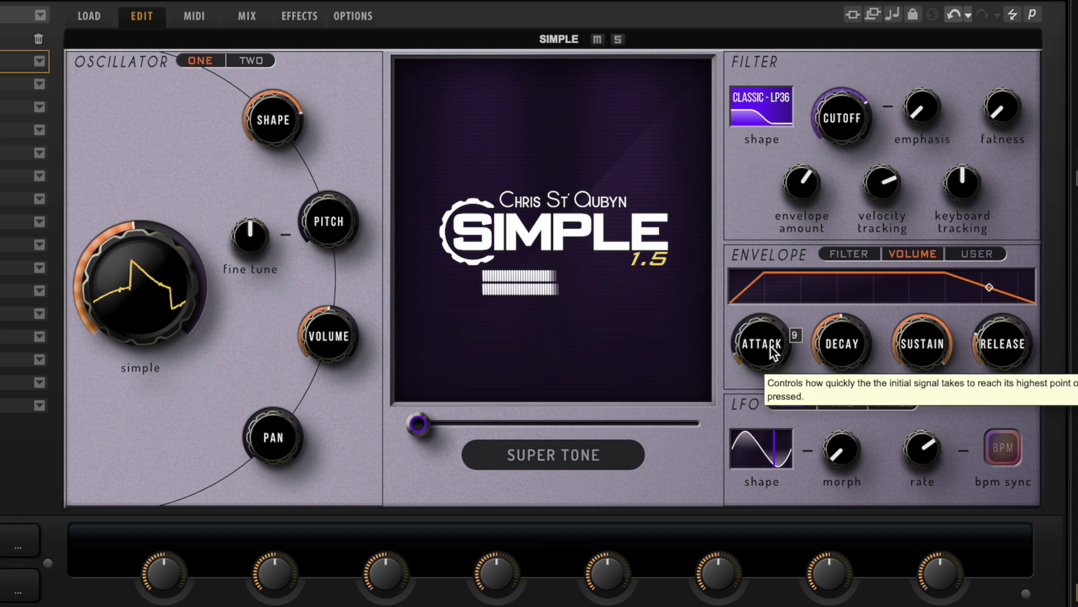
drag(774, 353, 774, 297)
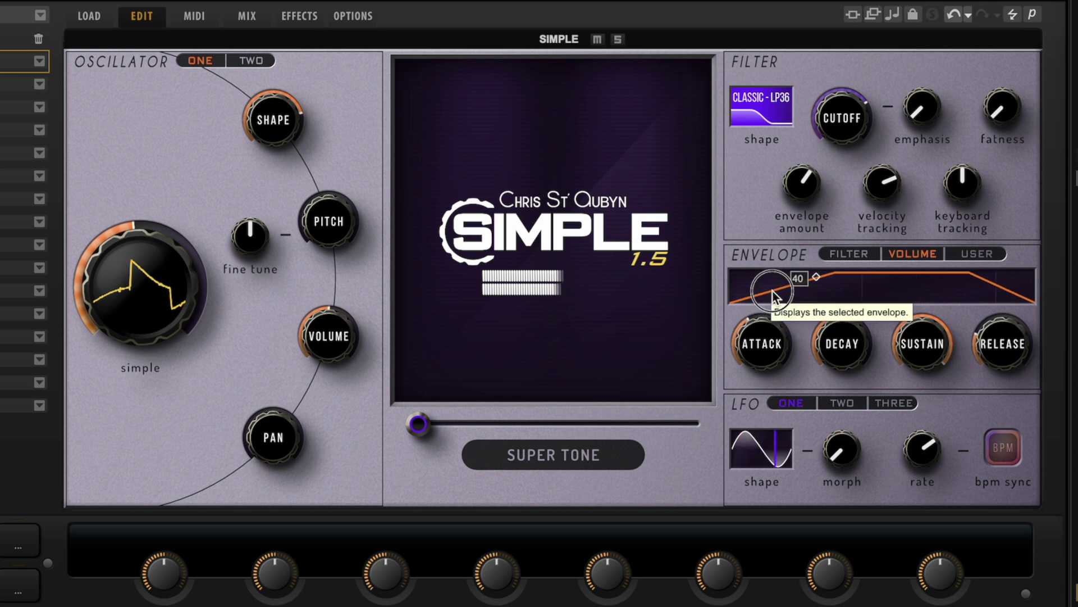
drag(1000, 338, 995, 295)
drag(759, 330, 784, 294)
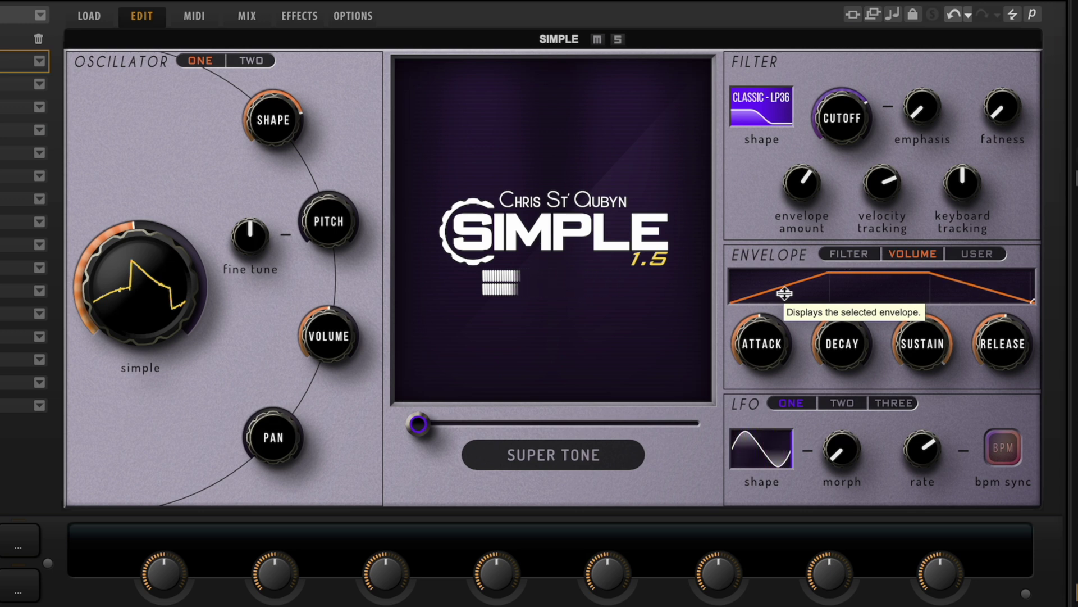
- Set the filter envelope amount to about -32 and view the user envelope
click(835, 255)
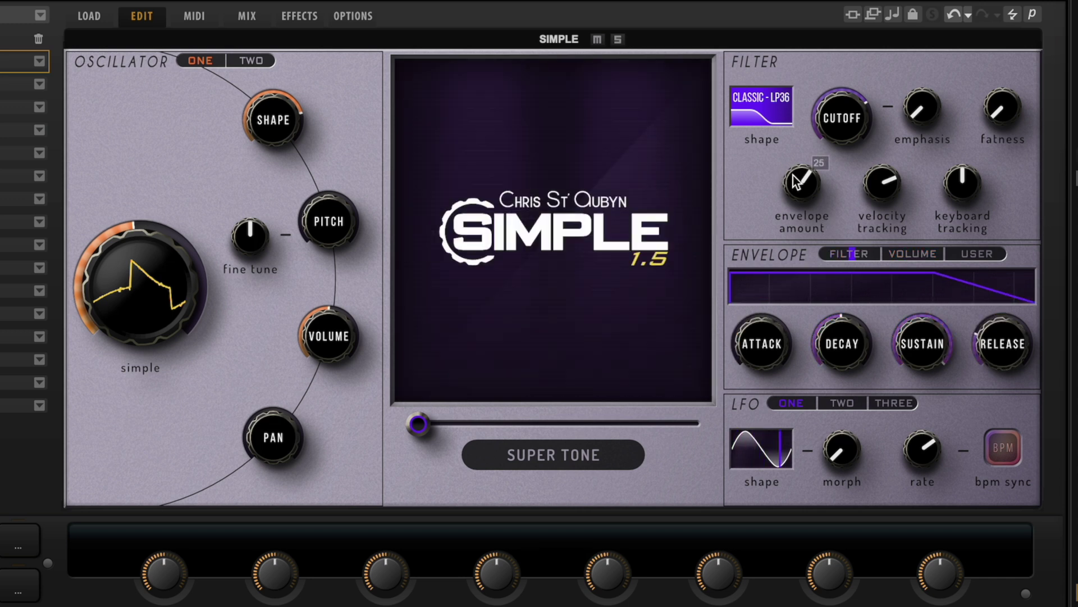
drag(805, 181, 800, 213)
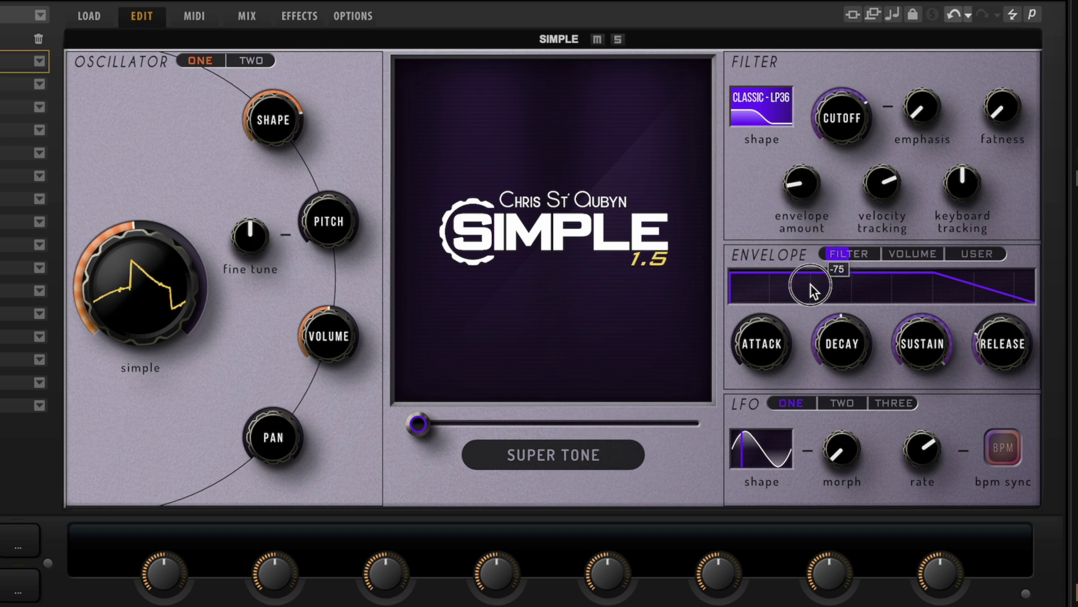
drag(811, 284, 802, 235)
click(978, 256)
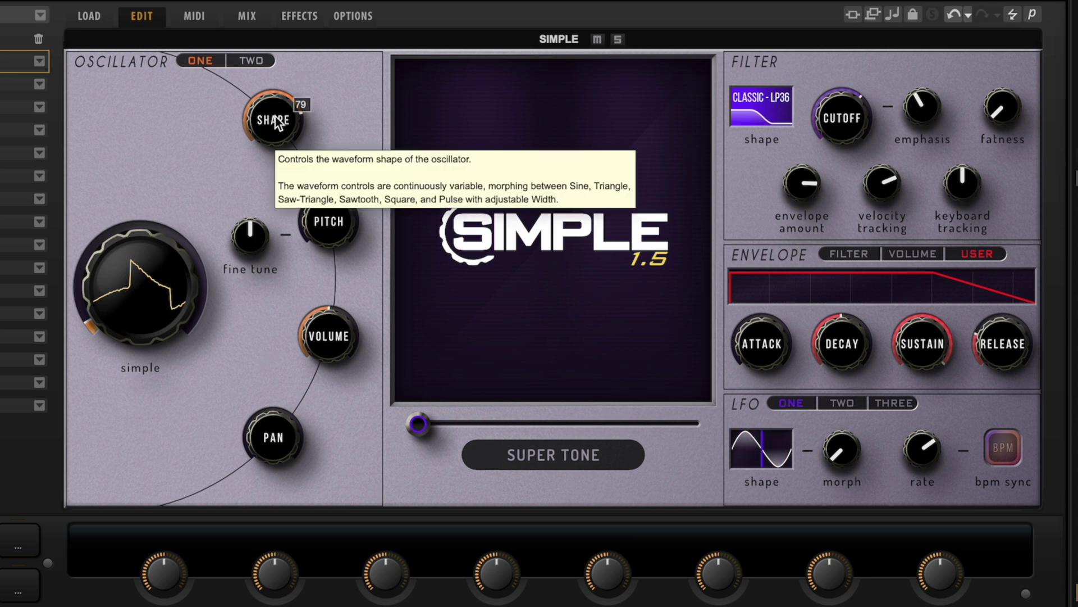
click(549, 272)
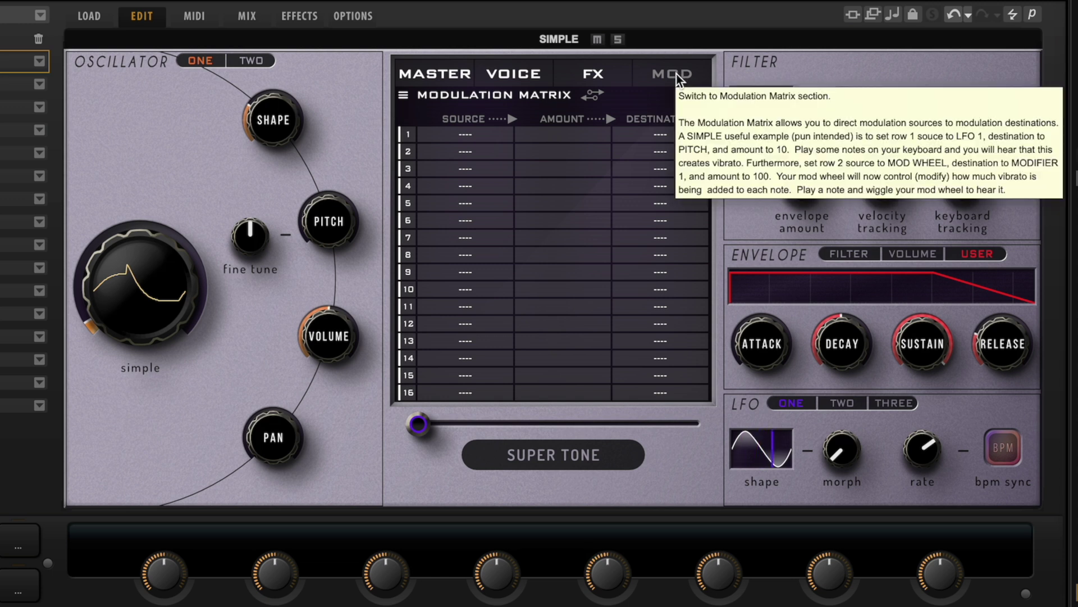
- Route User Envelope to Oscillator 1 Shape in mod matrix row 1 at full amount
click(473, 134)
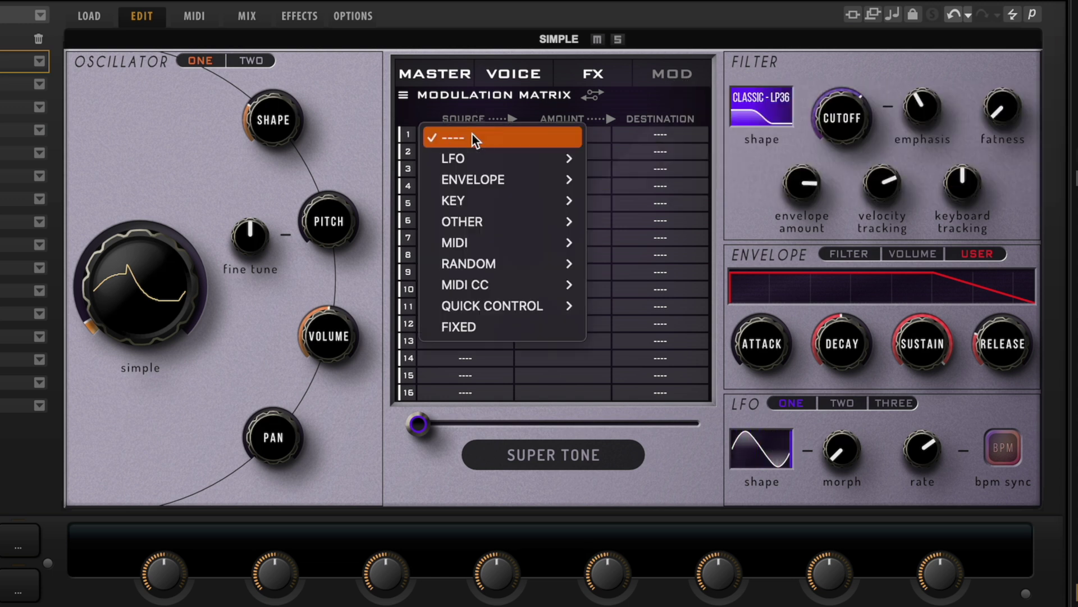
mouse_move(497, 180)
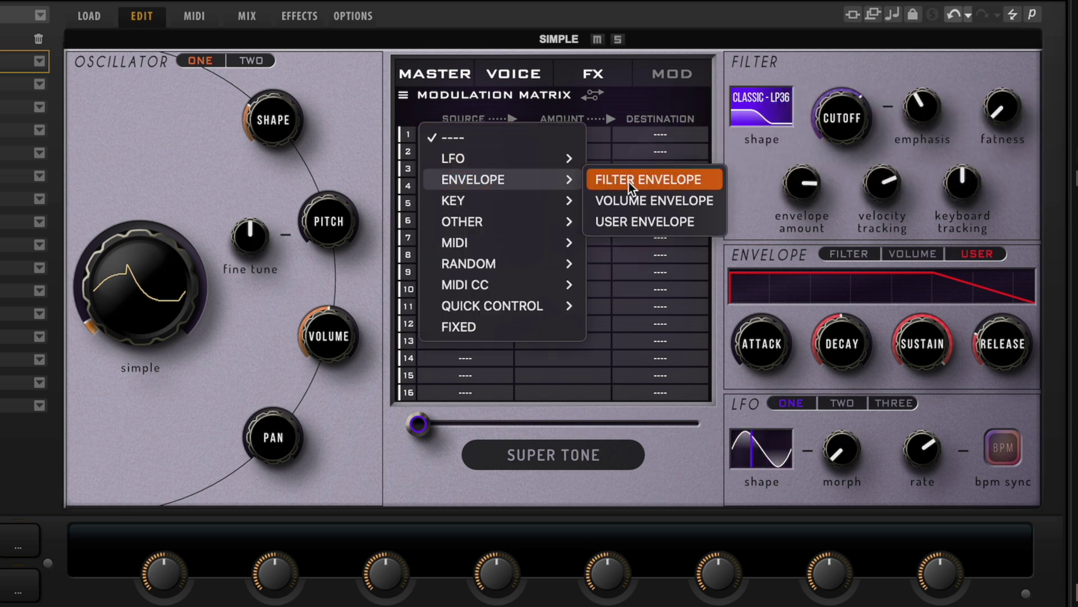
click(622, 221)
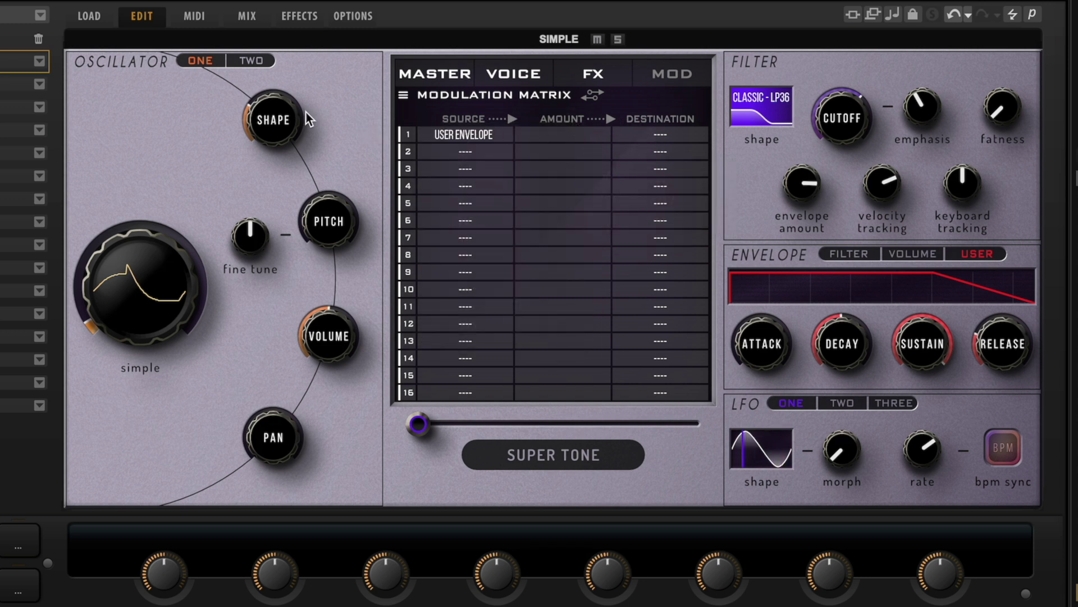
click(665, 136)
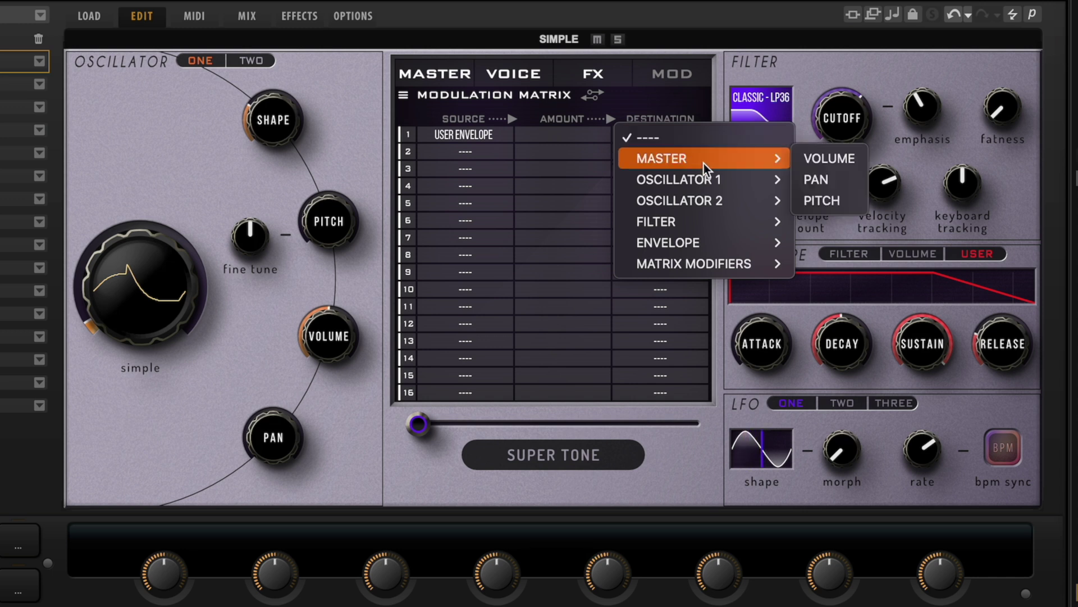
mouse_move(707, 179)
click(823, 243)
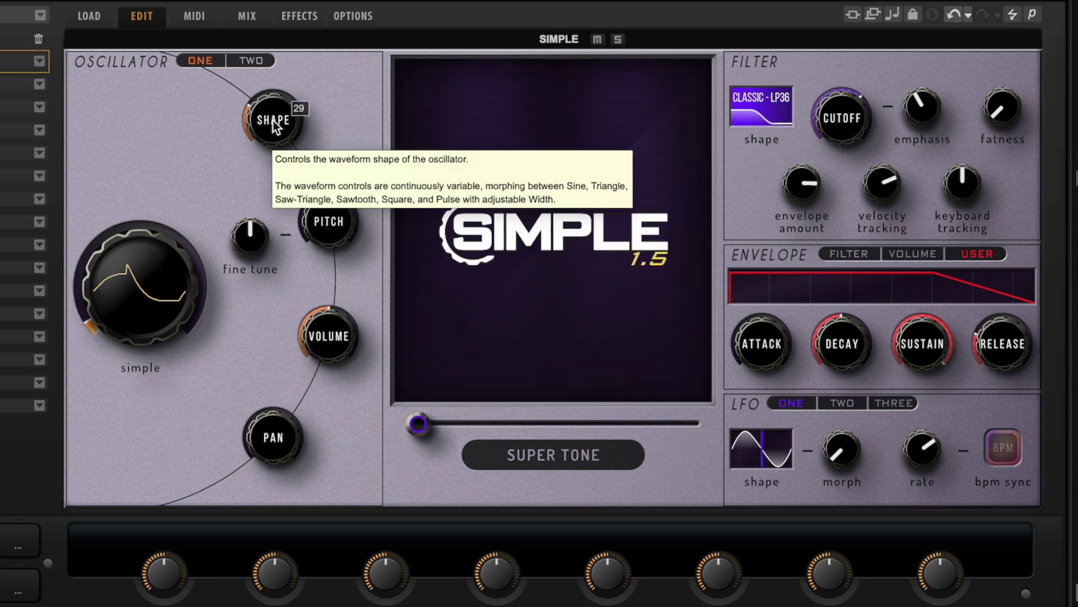
mouse_move(571, 139)
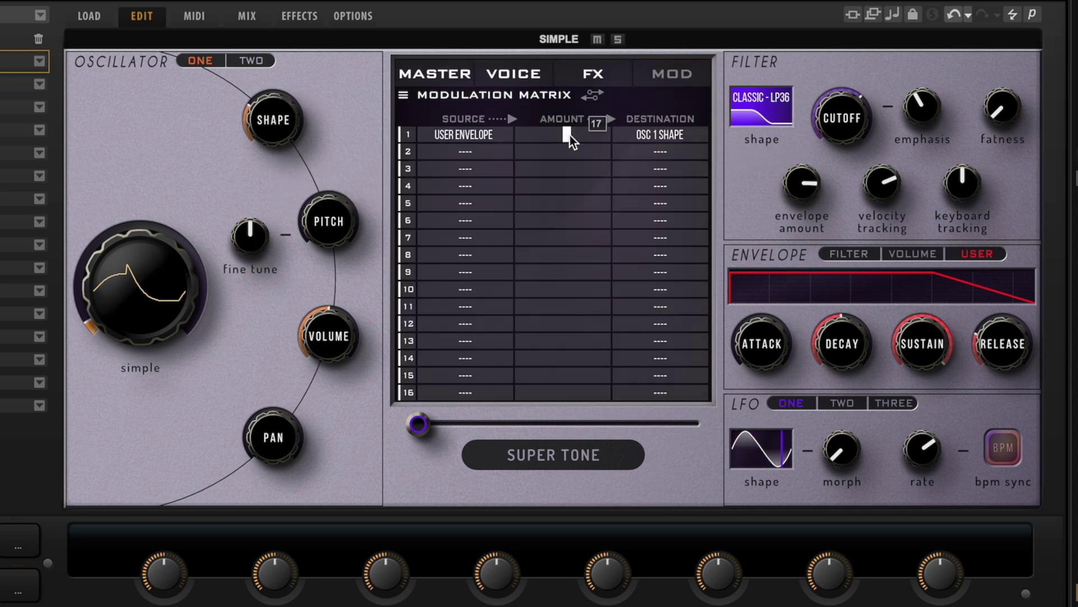
drag(568, 140, 563, 149)
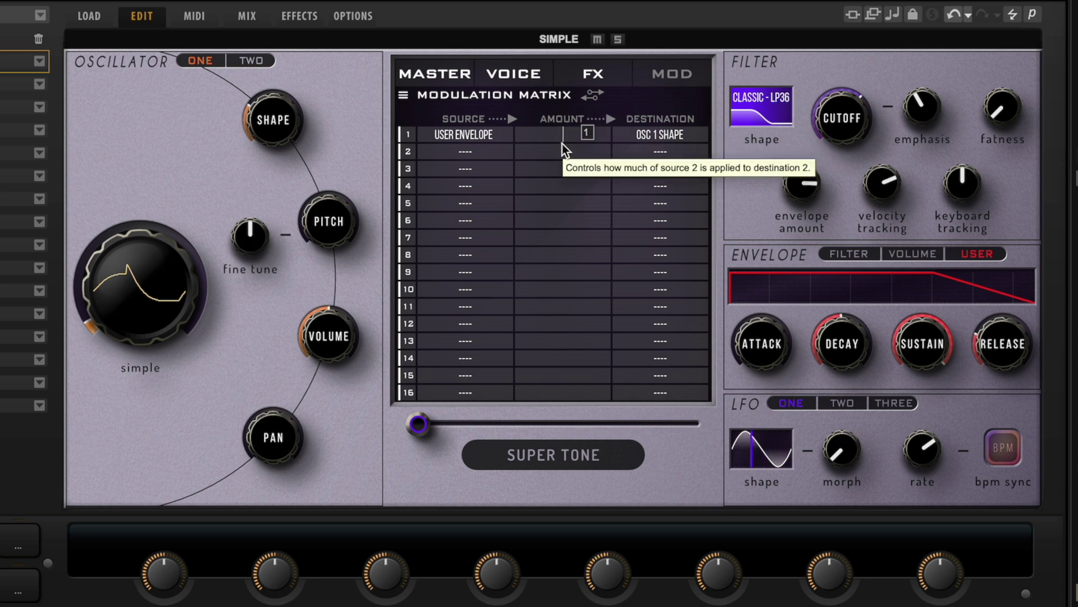
drag(571, 149, 601, 137)
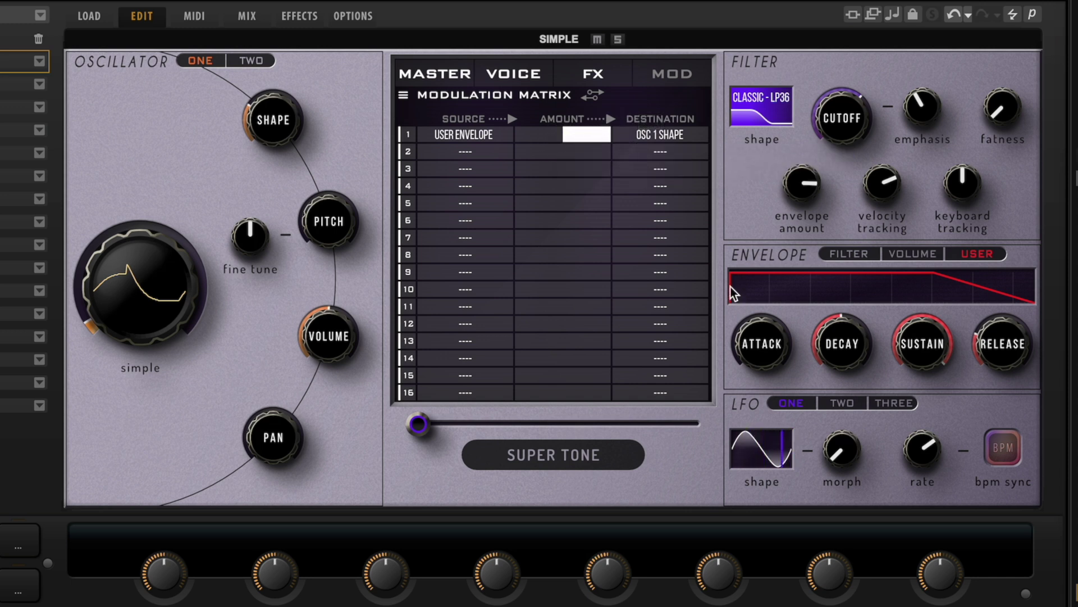
- Lengthen the user envelope's attack
mouse_move(282, 123)
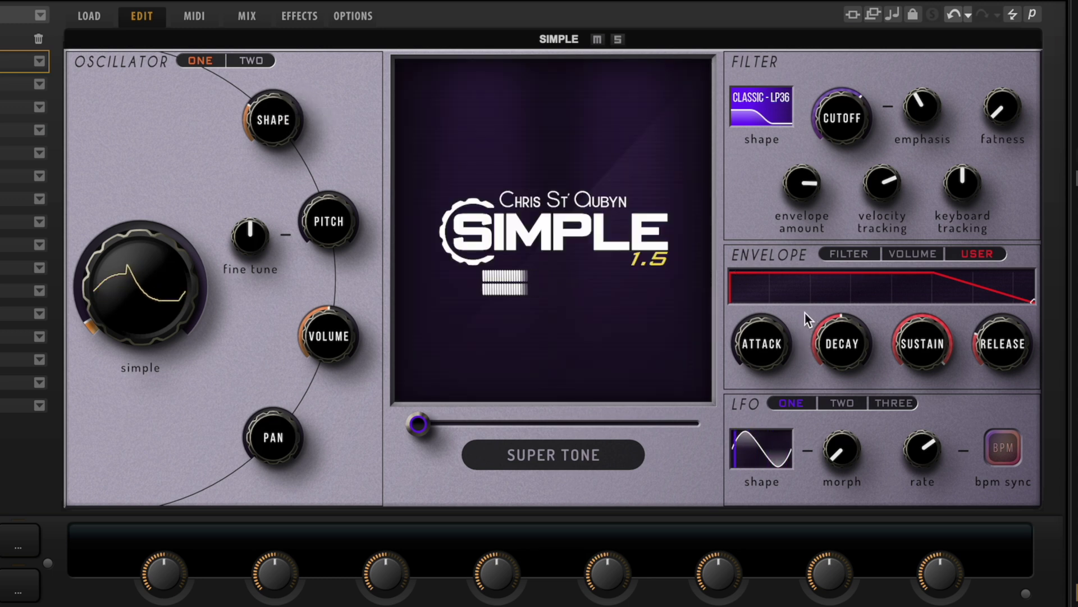
mouse_move(785, 342)
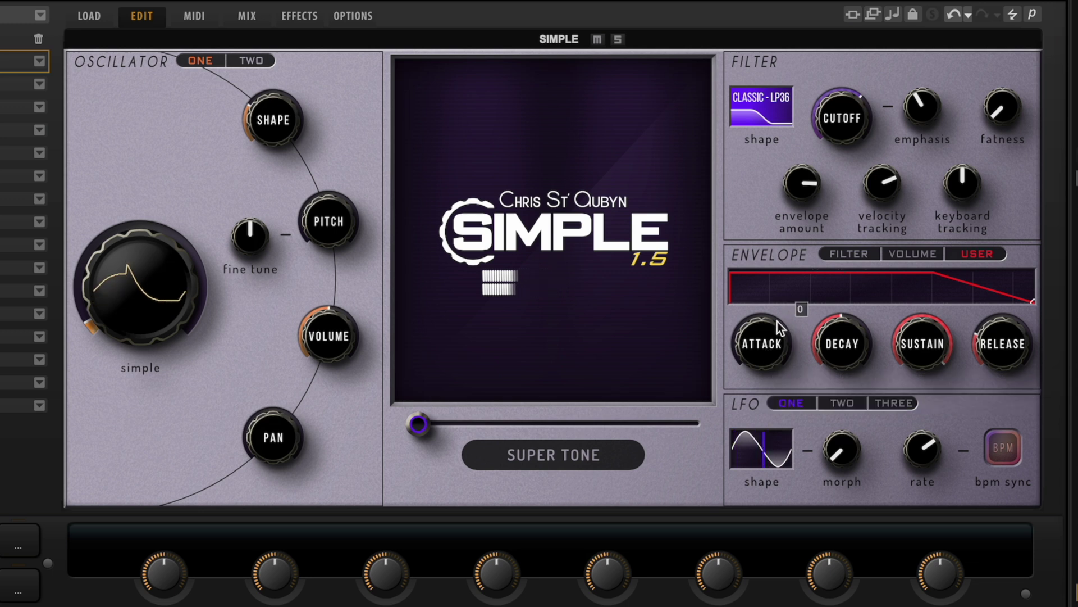
drag(762, 356, 765, 326)
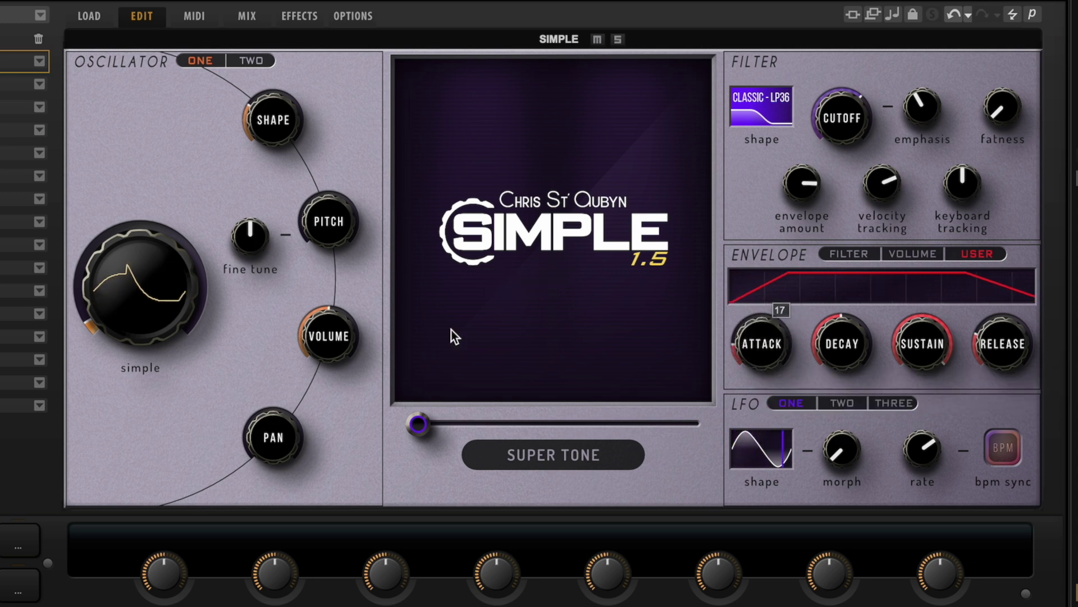
mouse_move(148, 288)
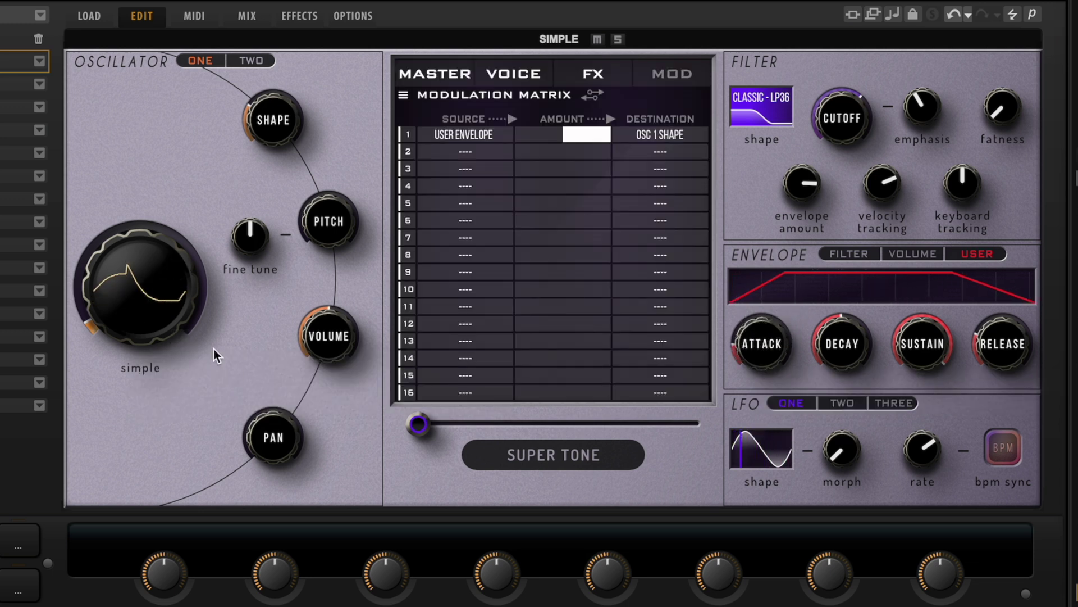
drag(775, 332, 771, 312)
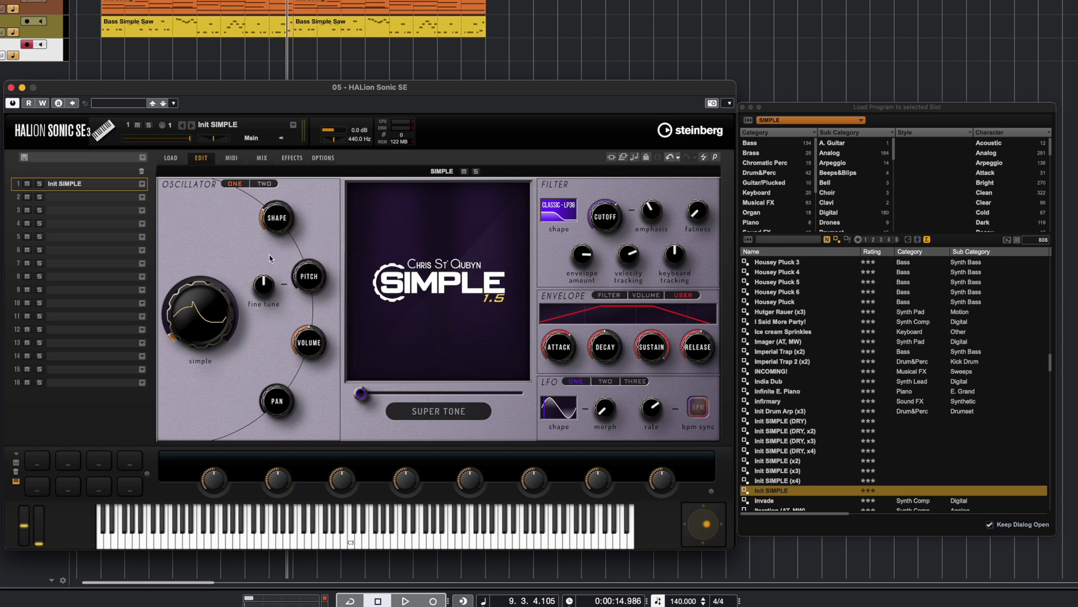
- Change mod matrix row 1's source from the user envelope to LFO 3
mouse_move(452, 246)
click(397, 228)
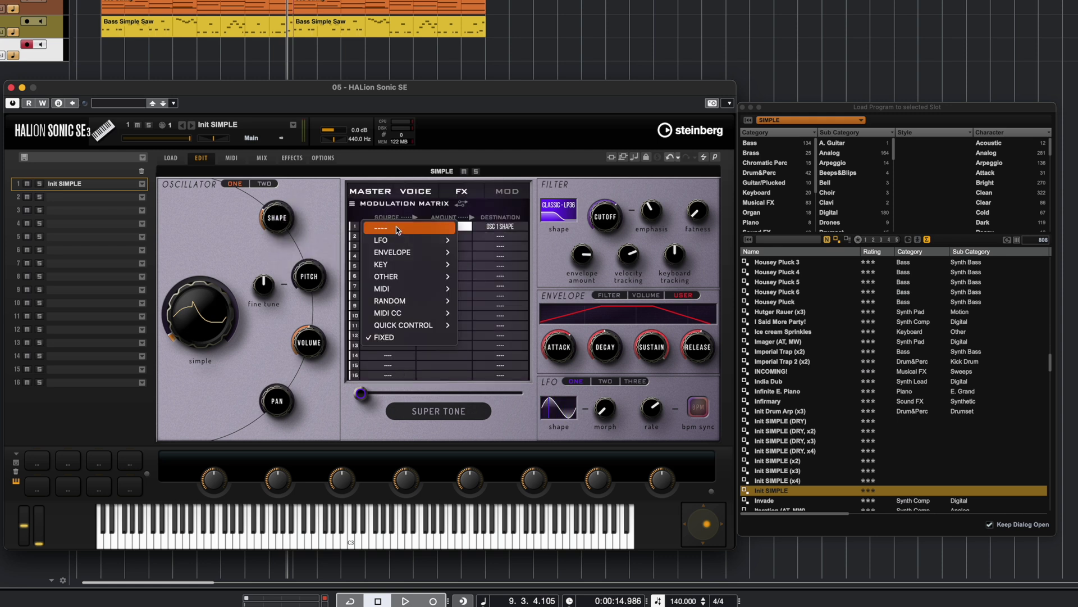
click(394, 225)
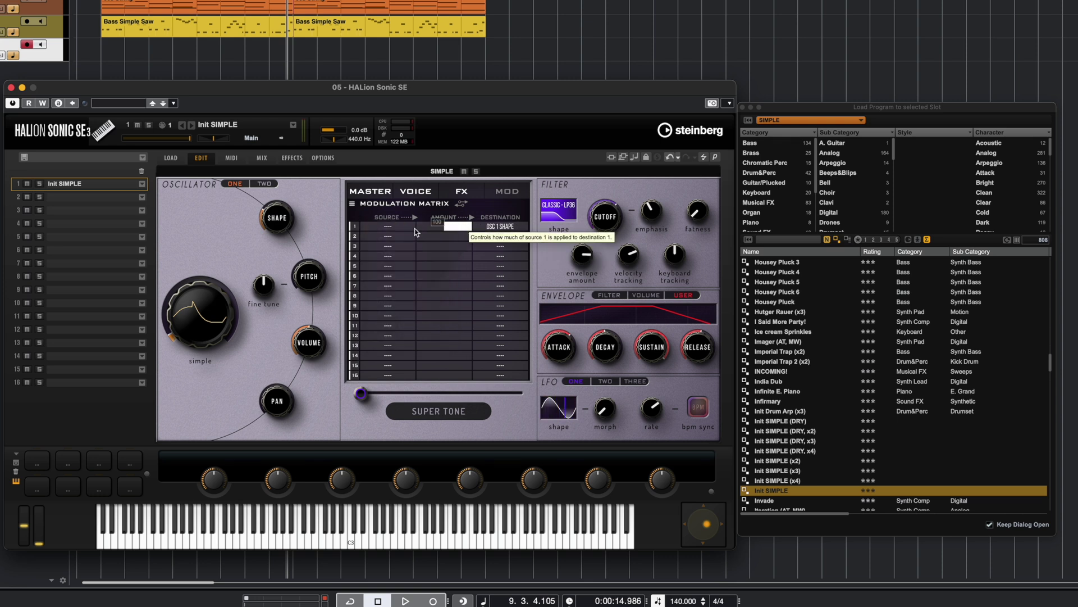
click(393, 226)
mouse_move(438, 240)
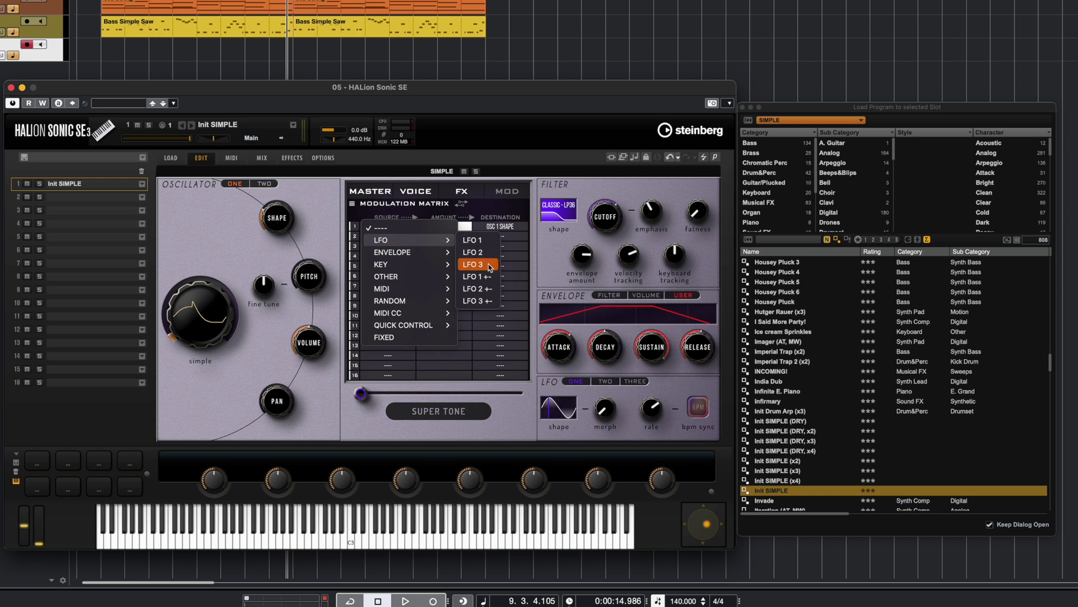
click(477, 264)
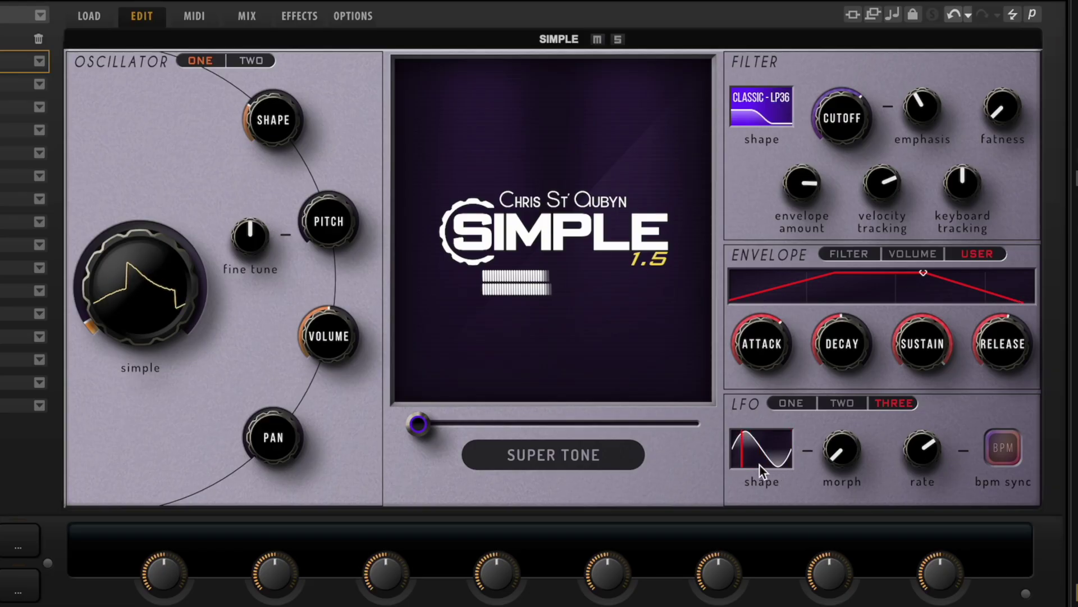
- Slow LFO 3's rate down to 1/4T
mouse_move(110, 305)
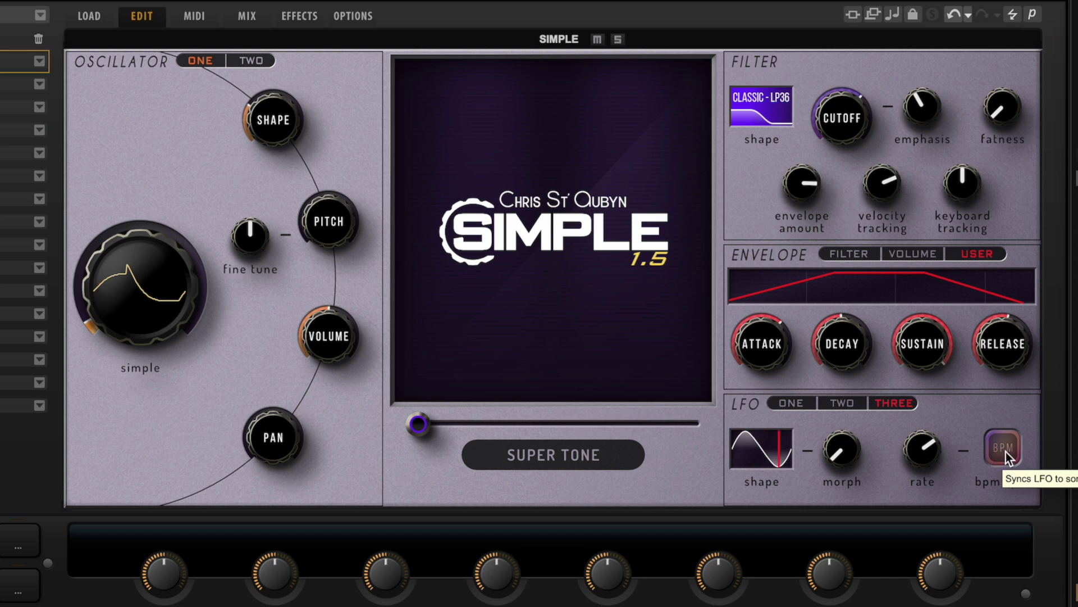
mouse_move(926, 449)
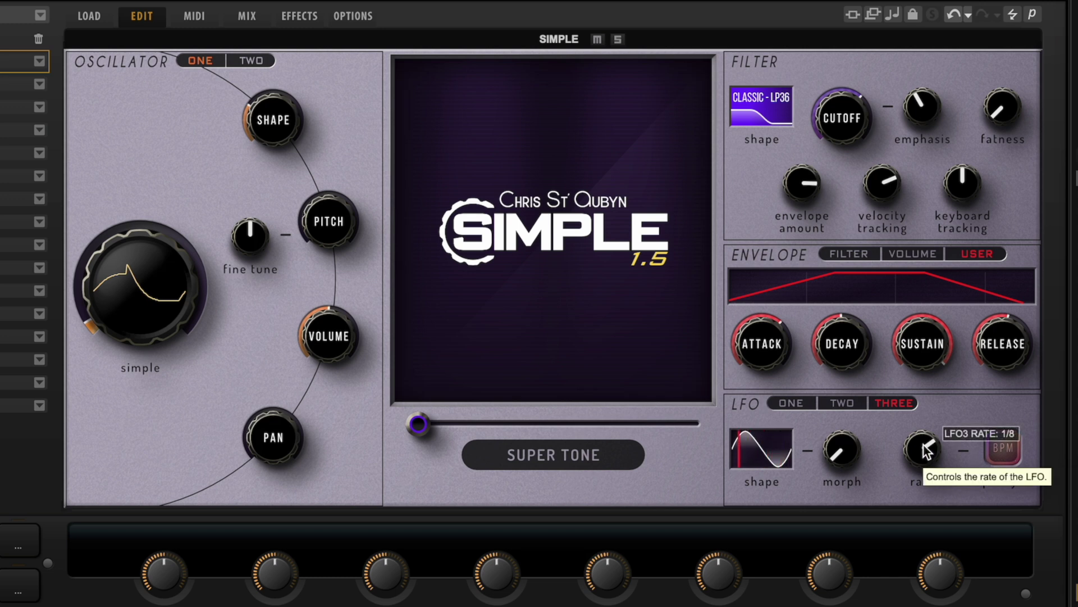
drag(924, 447, 921, 473)
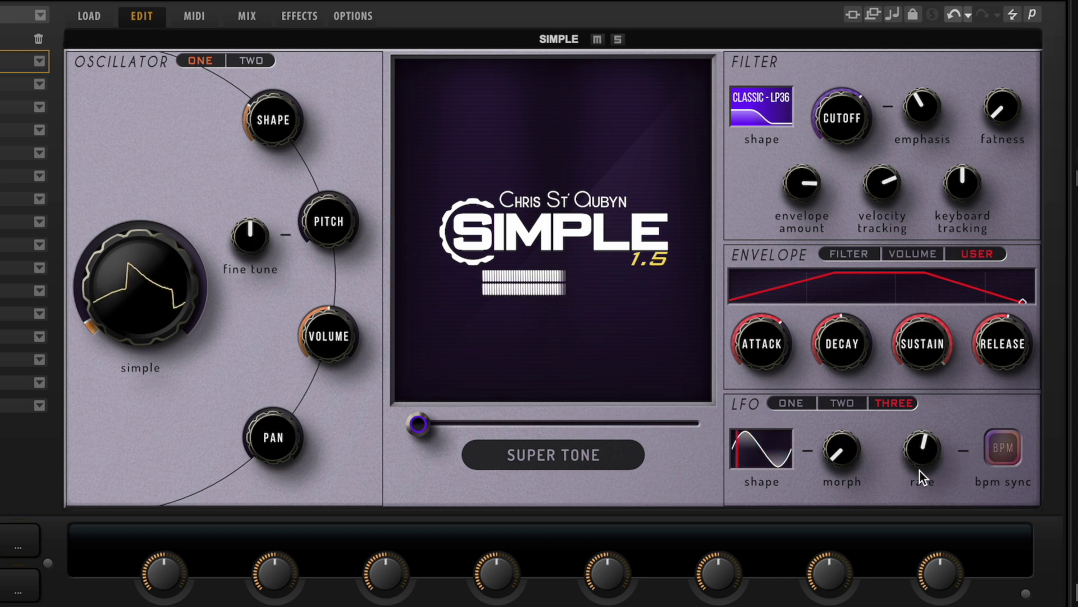
- Show the effects section and sort the program list by category
mouse_move(540, 82)
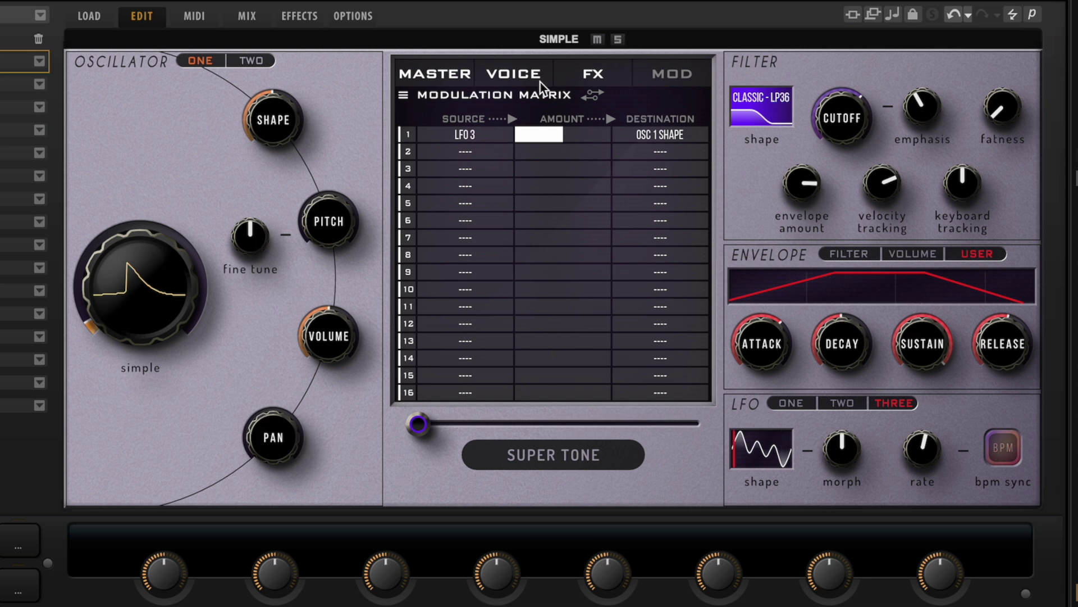
click(584, 78)
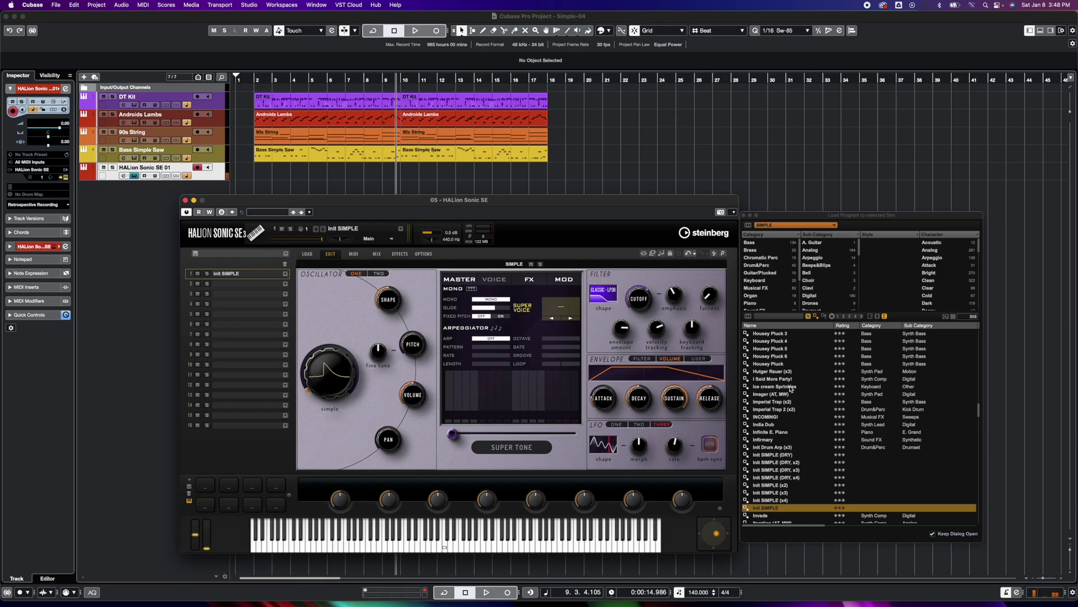
scroll(824, 397, down, 10)
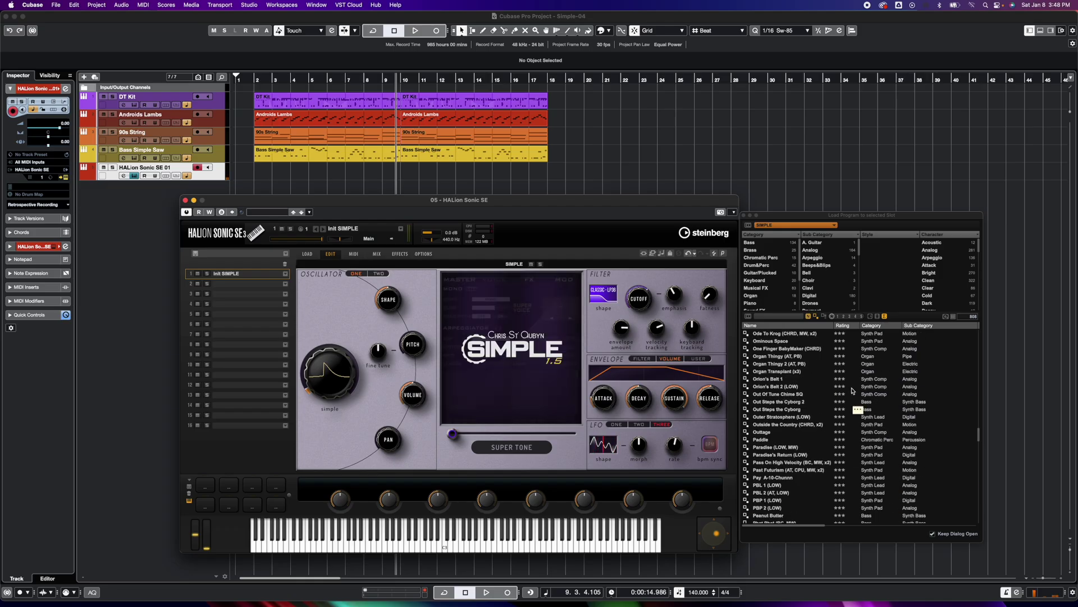
click(872, 325)
- Audition synth lead presets: Future RnB 05, Future RnB 04, Trash The Amp, Aussie Lead
scroll(893, 354, down, 15)
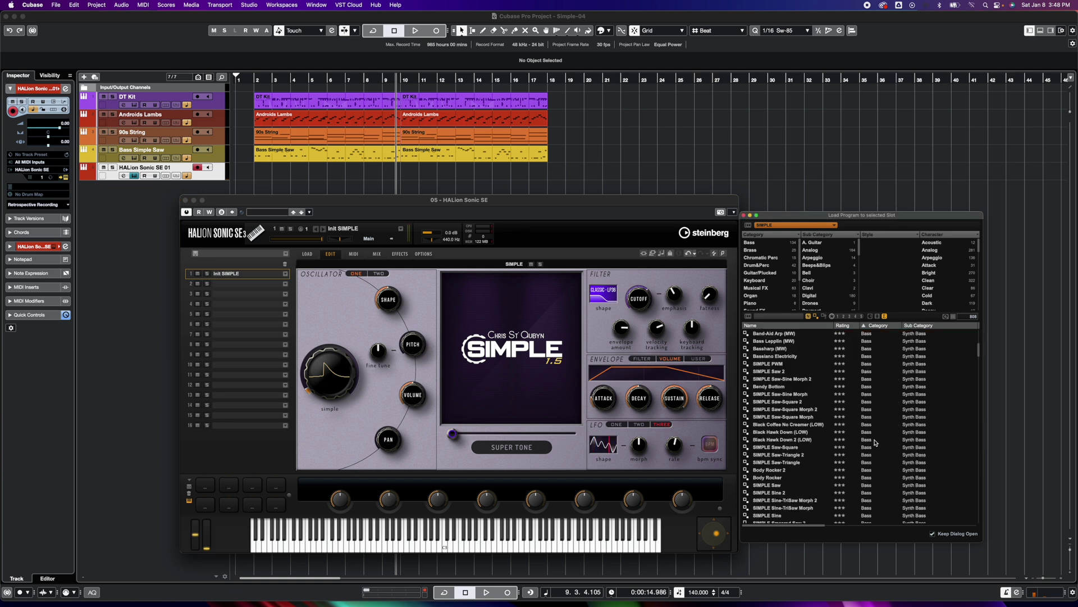
scroll(875, 442, down, 5)
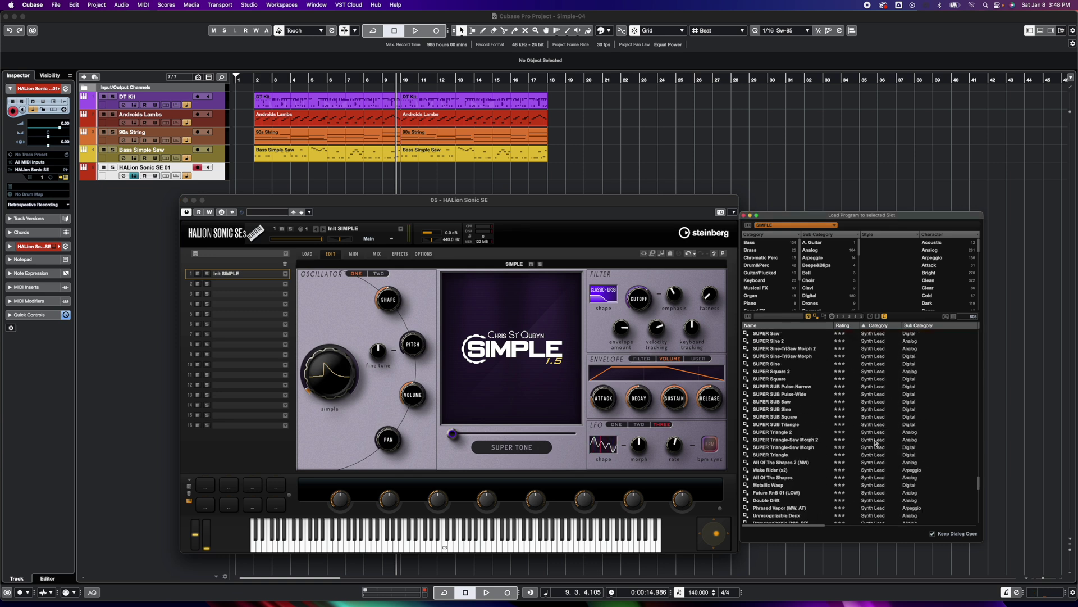
scroll(874, 439, down, 5)
click(785, 409)
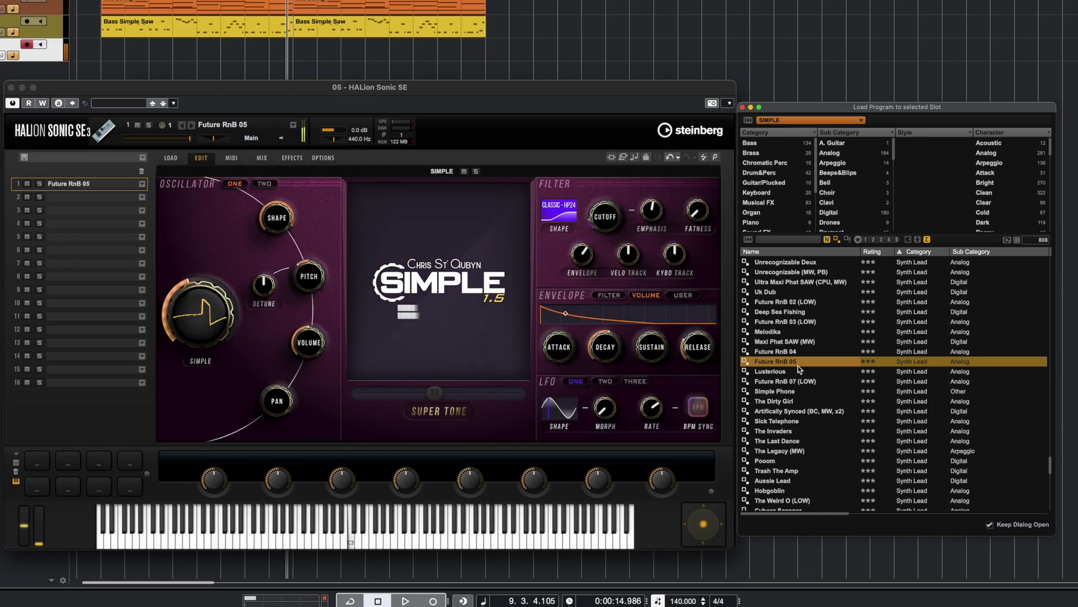
click(801, 352)
click(795, 470)
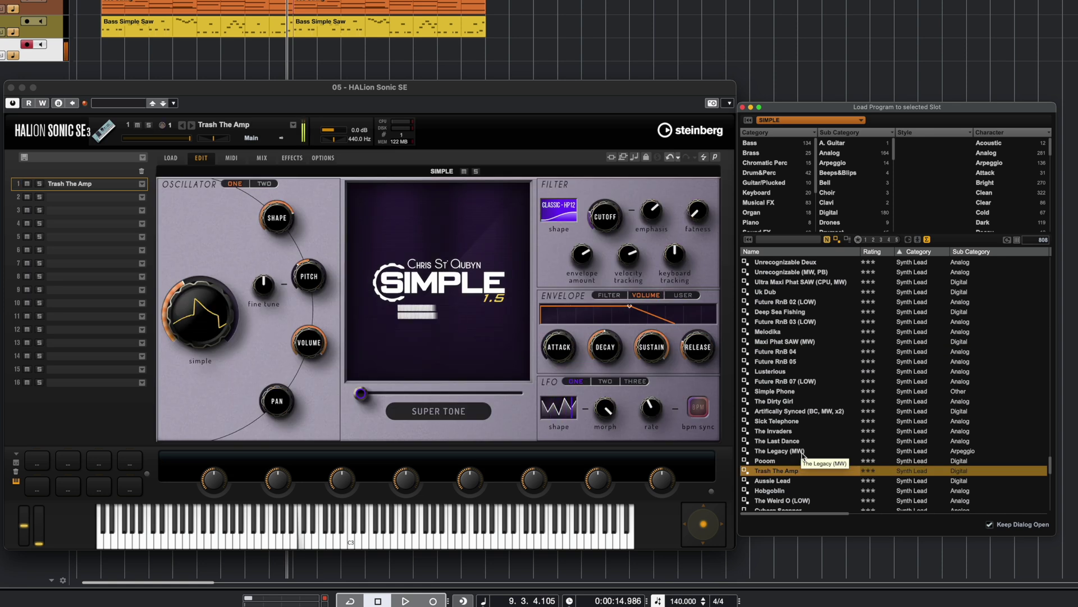
key(Down)
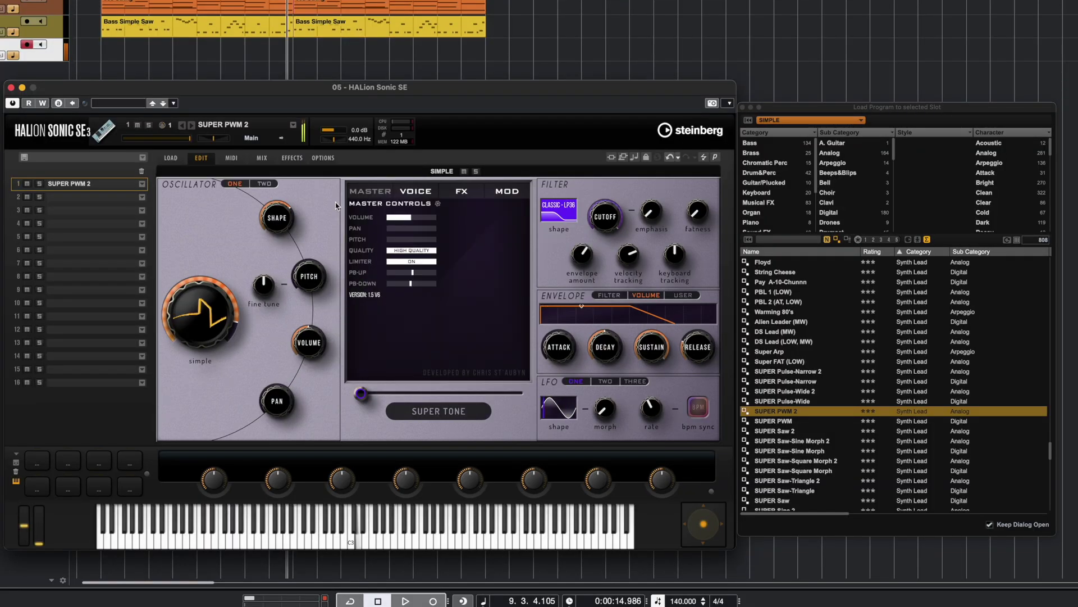
- Switch the SUPER PWM 2 instrument's voice mode to mono
click(423, 193)
click(413, 218)
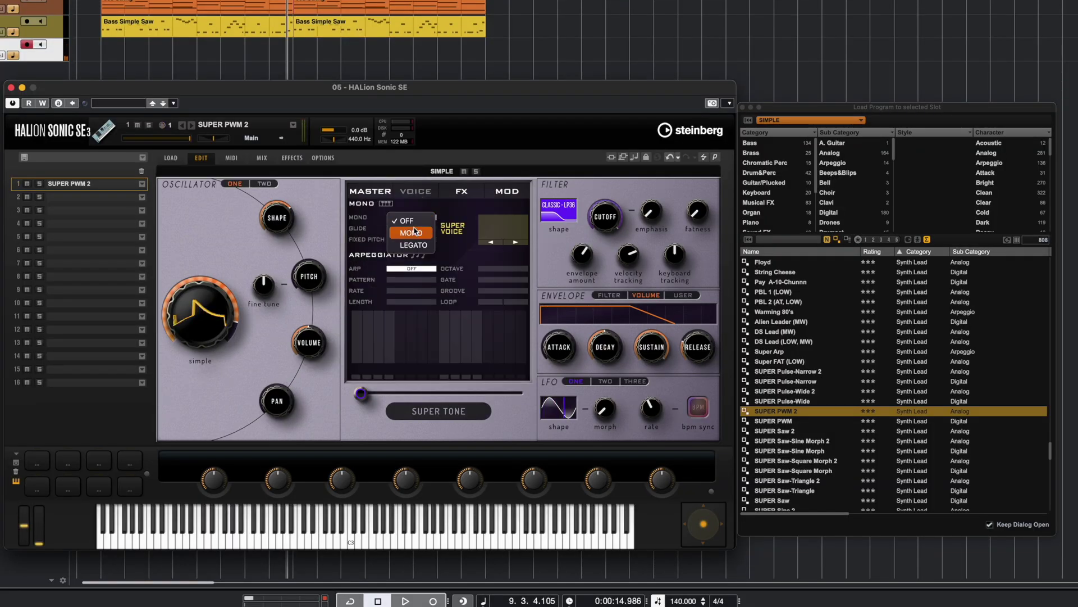
click(411, 232)
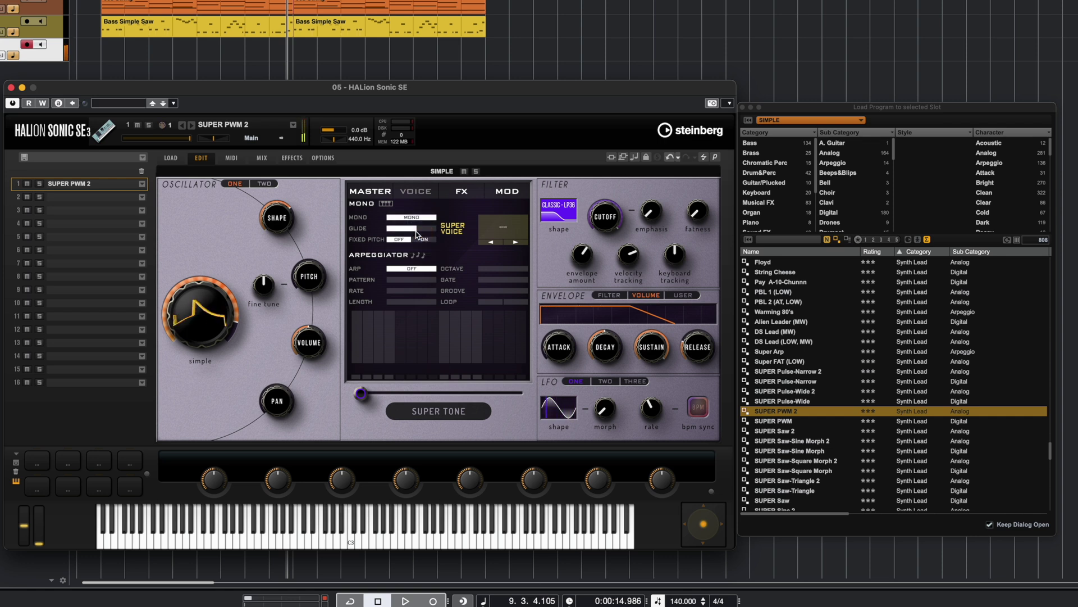
- Set the glide to FAST and change the mono mode from Mono to Legato
drag(414, 232, 402, 232)
drag(415, 231, 416, 232)
drag(416, 233, 447, 224)
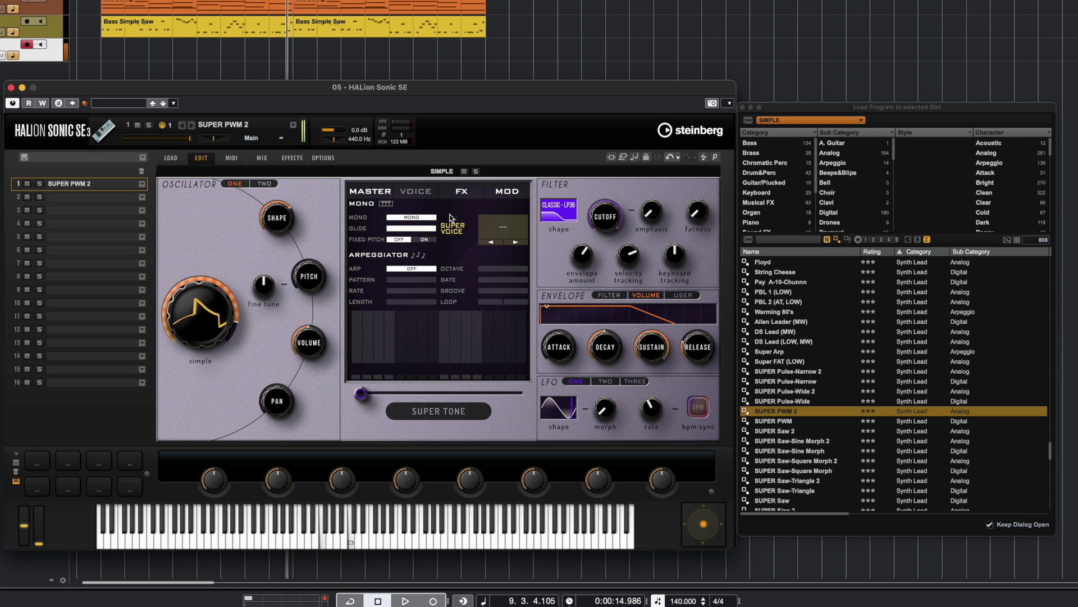
click(423, 218)
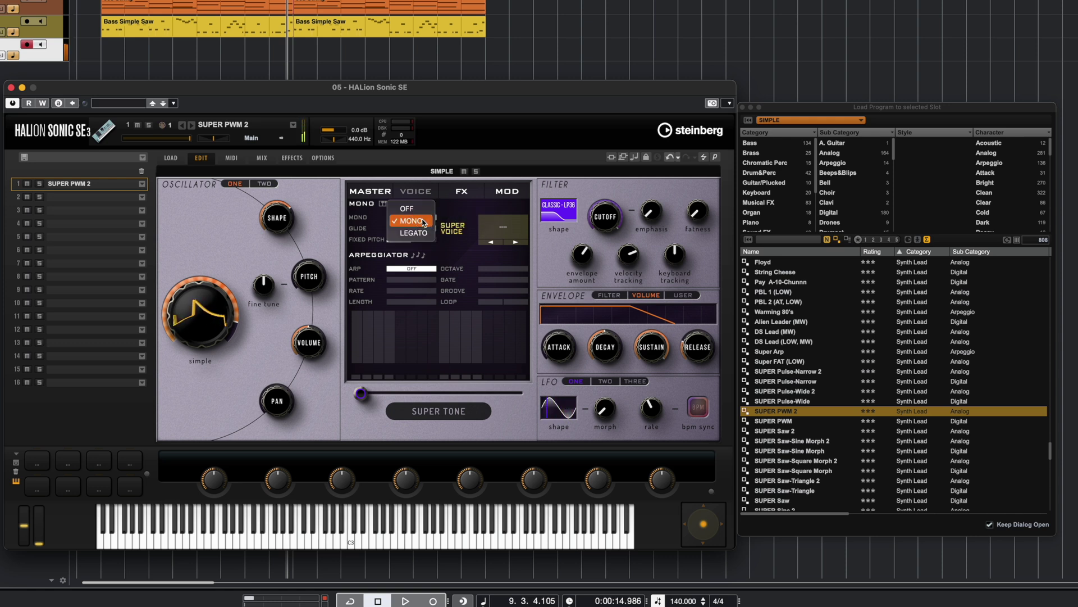
click(415, 233)
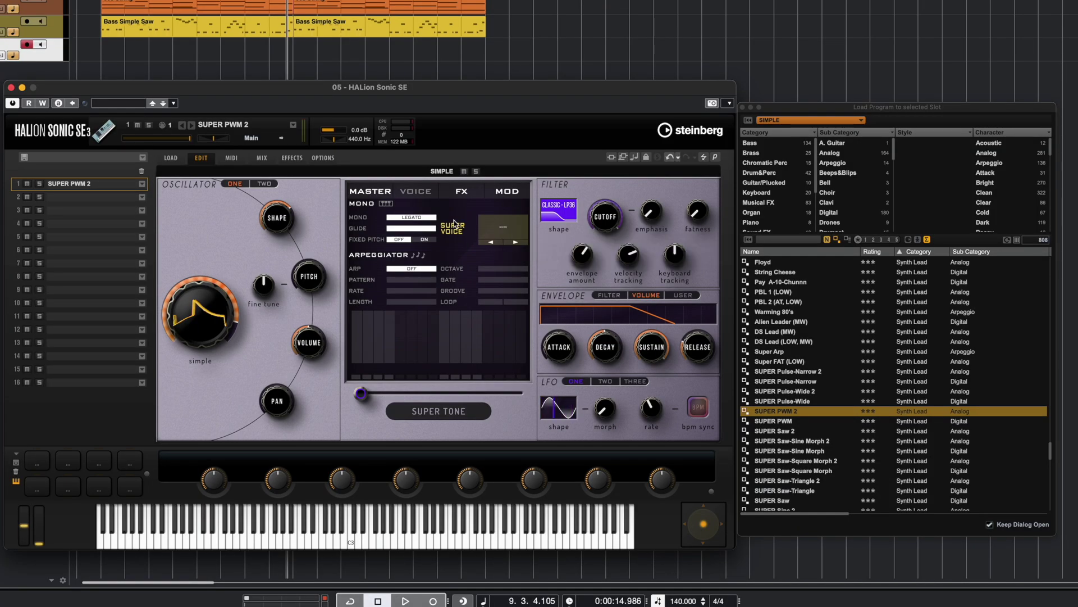
- Audition the HUSKY 1, ULTRA WIDE 1 and CHAOS 1 Super Voice layers
click(504, 229)
mouse_move(514, 238)
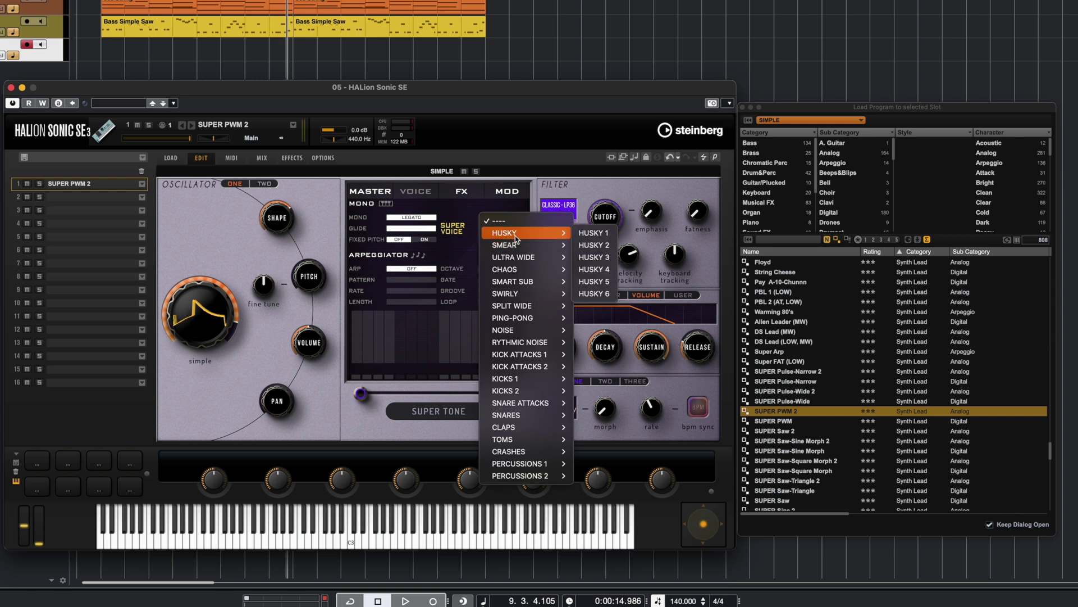
click(593, 233)
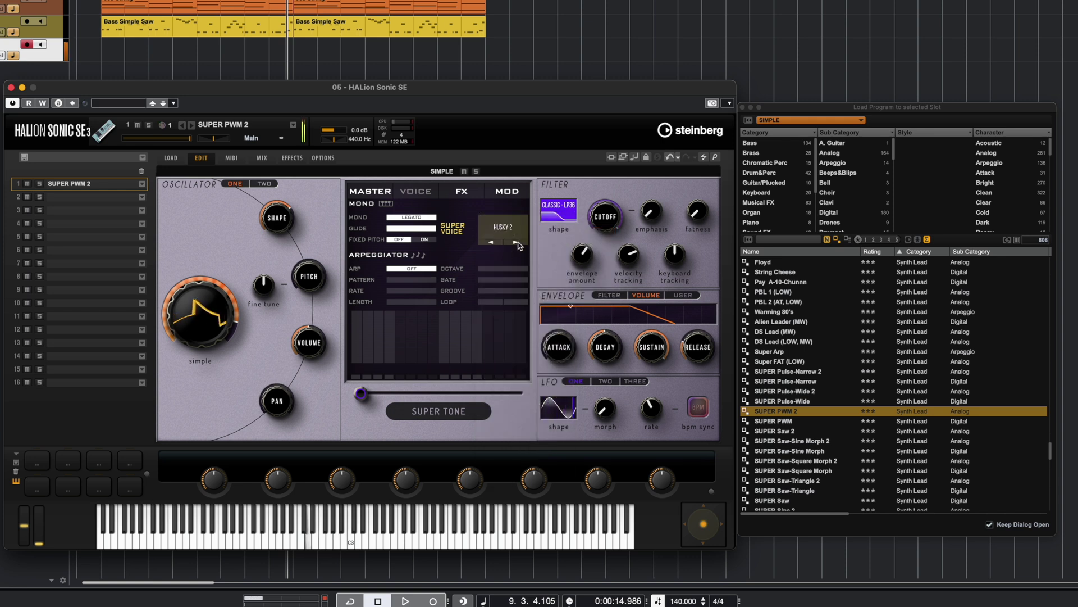
click(503, 226)
mouse_move(520, 258)
click(578, 257)
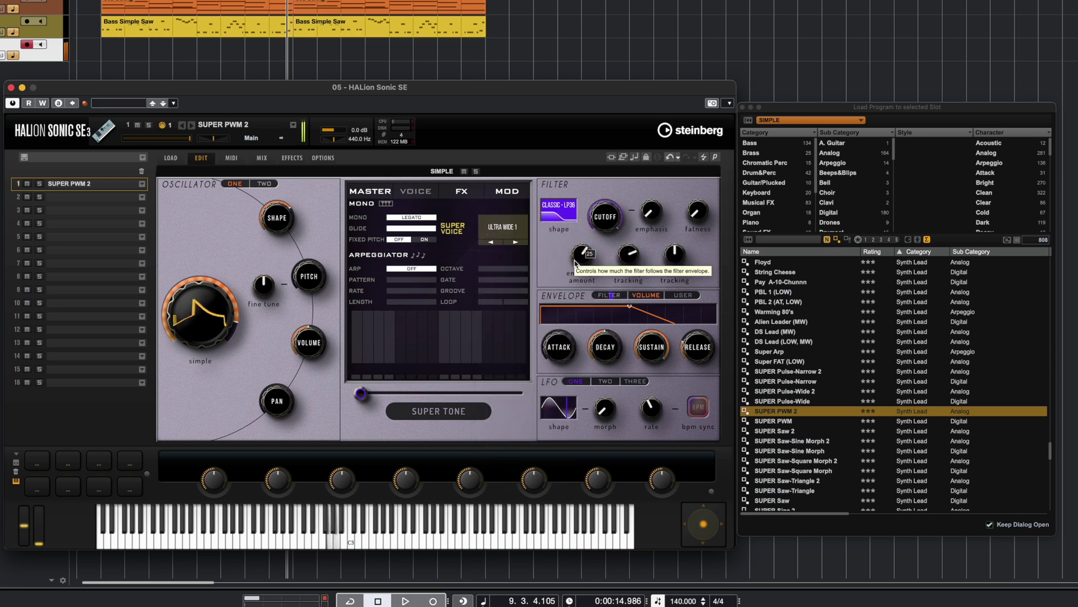
click(503, 227)
mouse_move(554, 270)
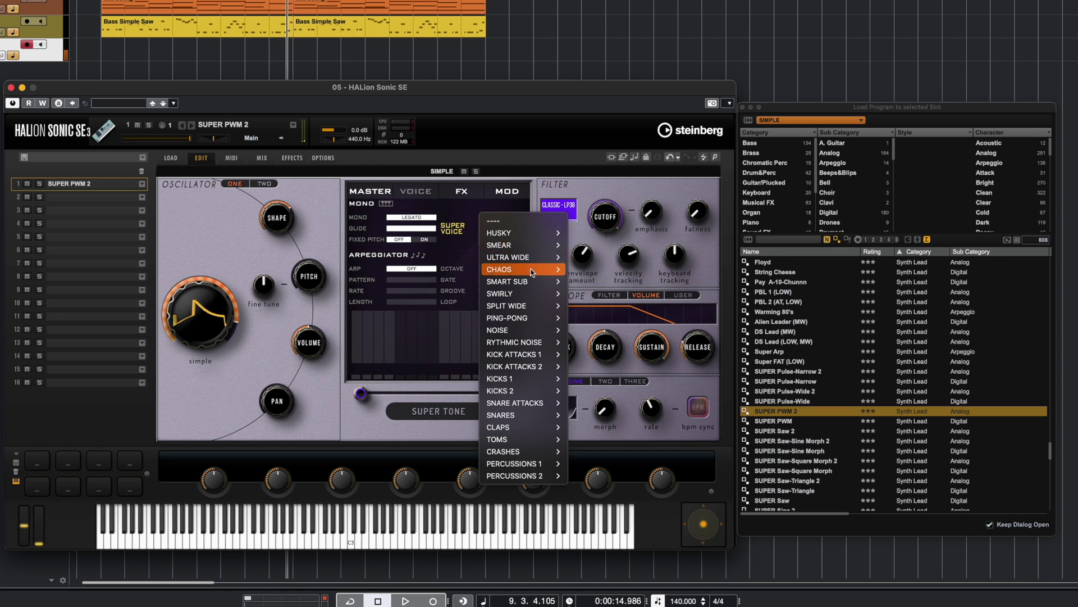
click(573, 272)
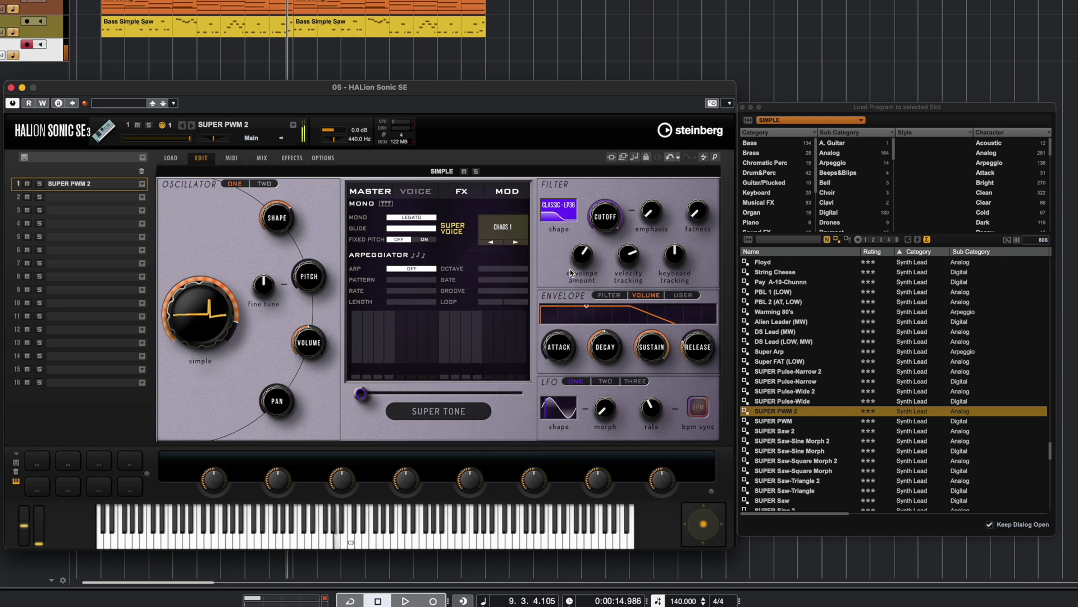
- Try the PING-PONG 1, KICK ATTACK 1 and CRASH 1 Super Voice layers
click(503, 227)
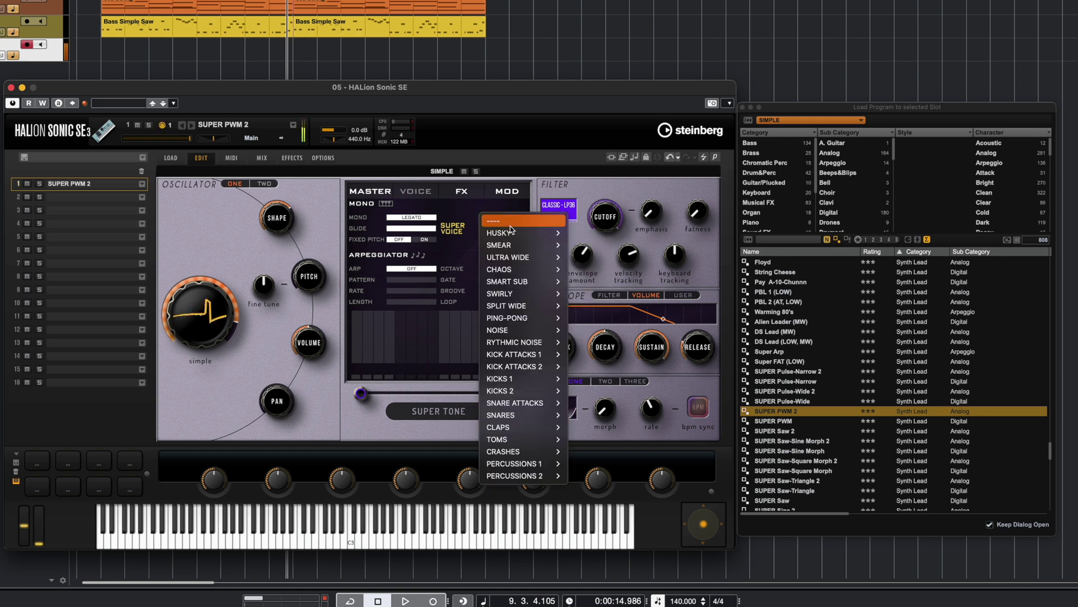
click(578, 324)
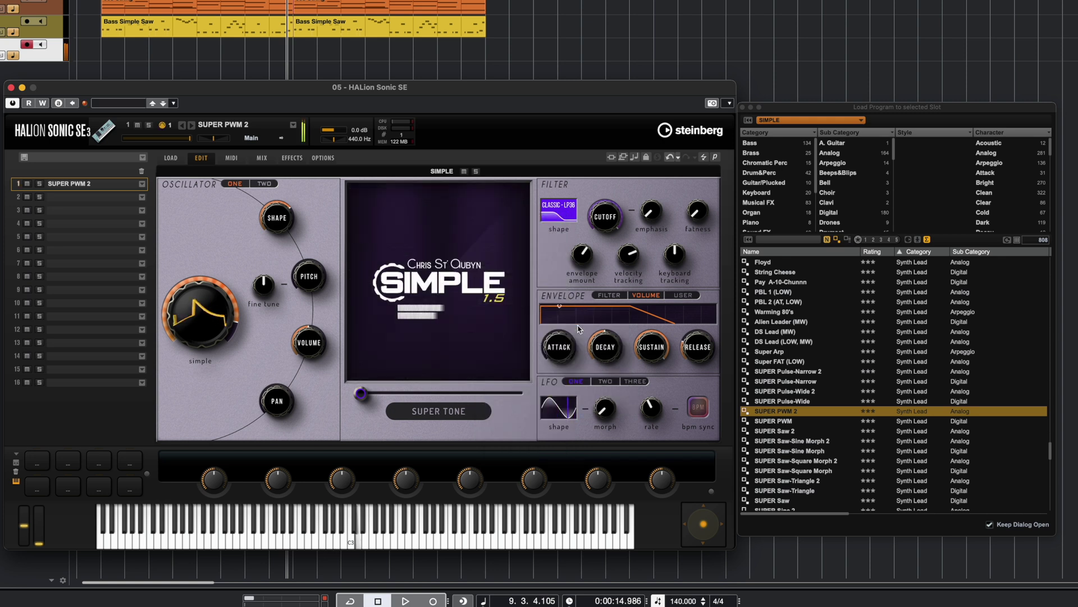
click(507, 228)
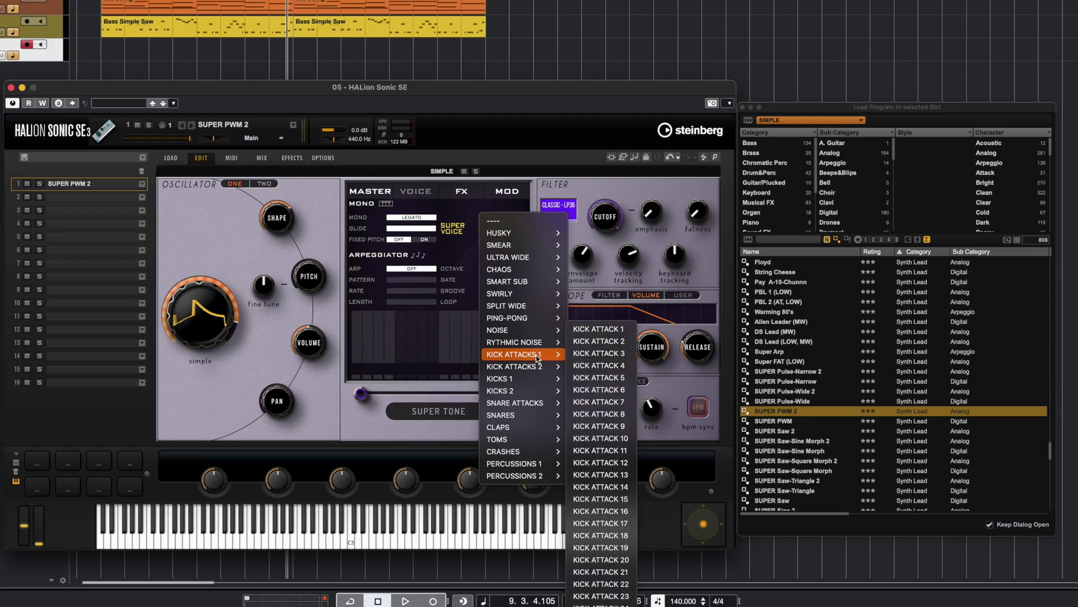
click(600, 329)
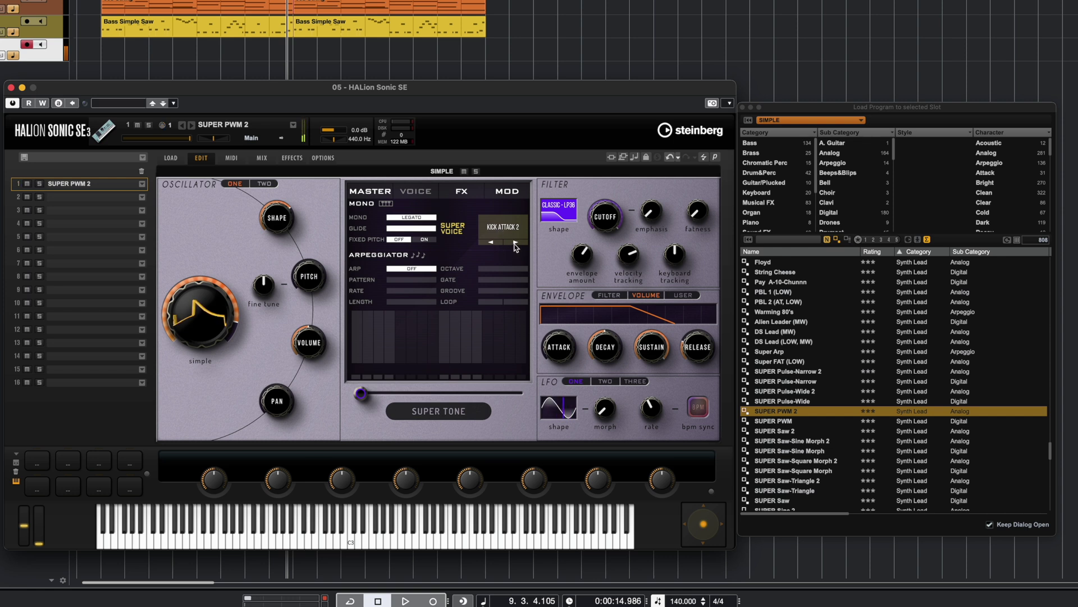
click(512, 235)
click(587, 354)
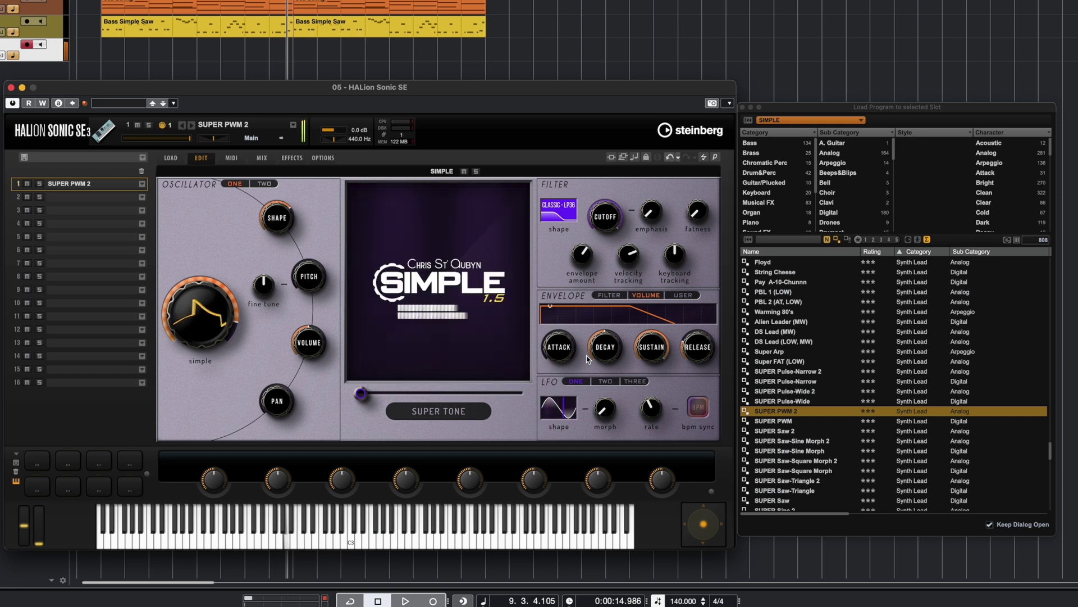
click(419, 281)
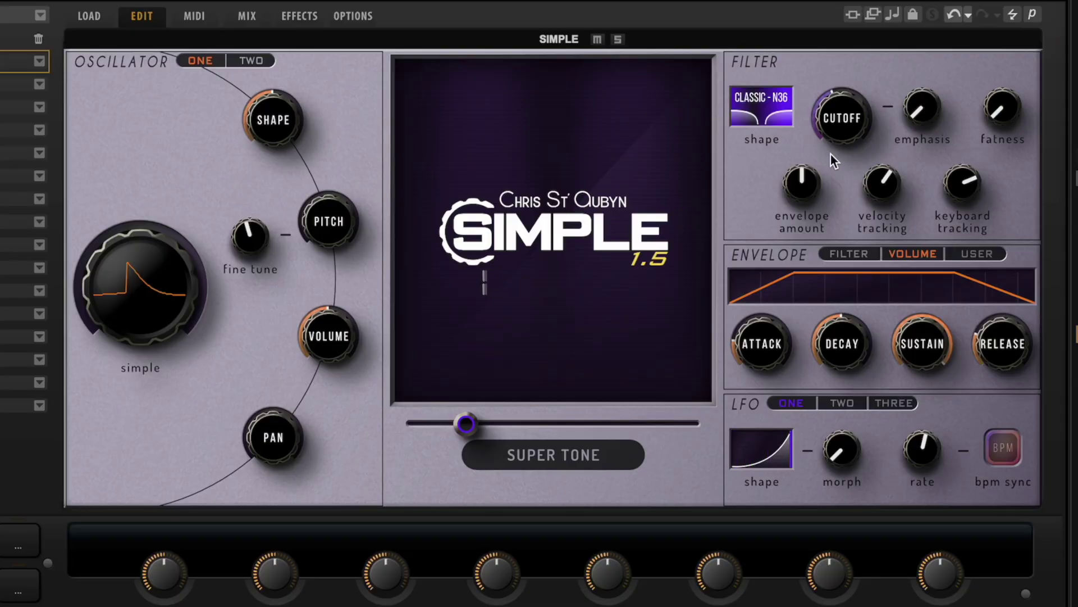
- Pick the Chill Out D arpeggiator pattern from the 02 Synth Seq > Genre folder
click(476, 185)
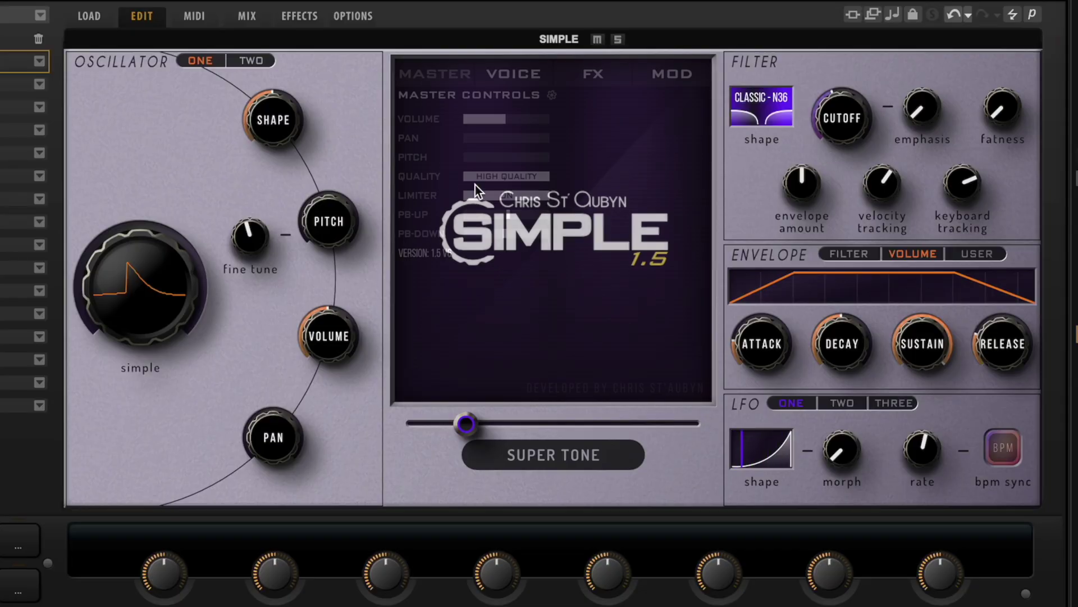
click(625, 77)
click(528, 72)
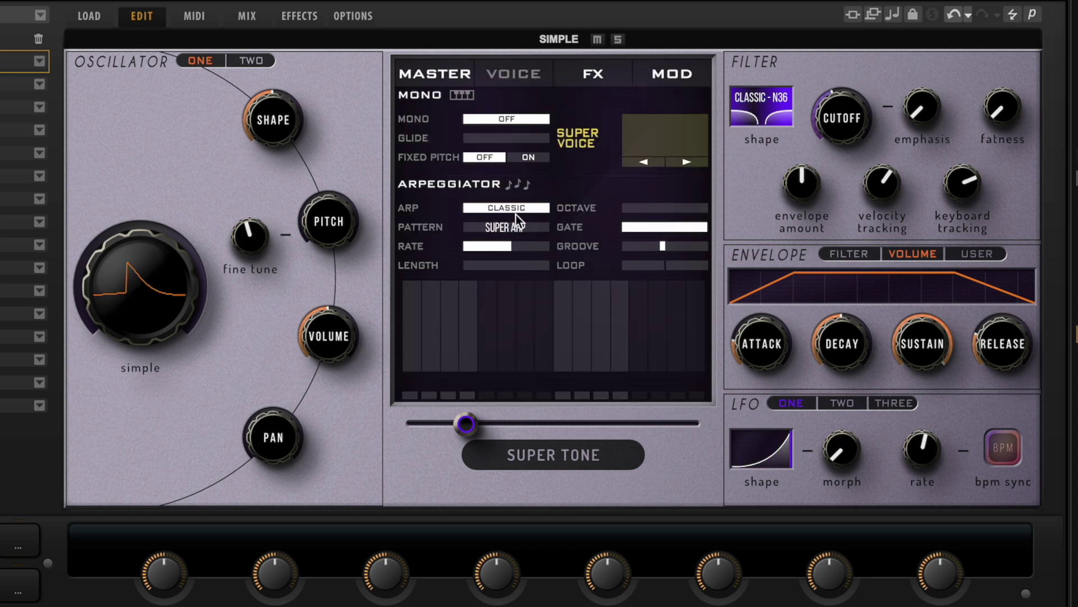
click(508, 227)
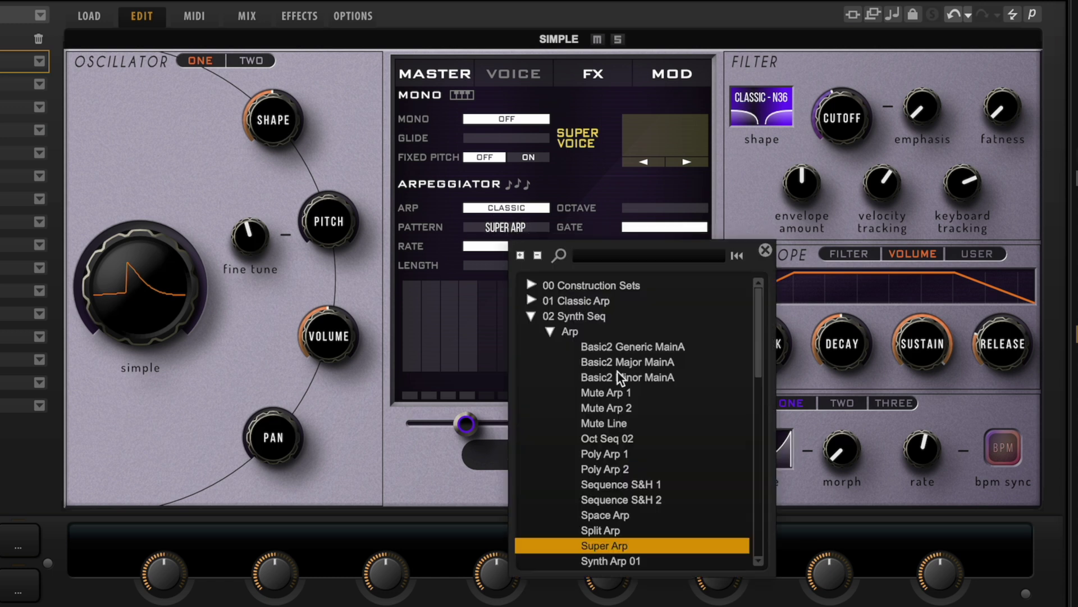
scroll(563, 434, down, 10)
click(558, 433)
scroll(561, 430, down, 3)
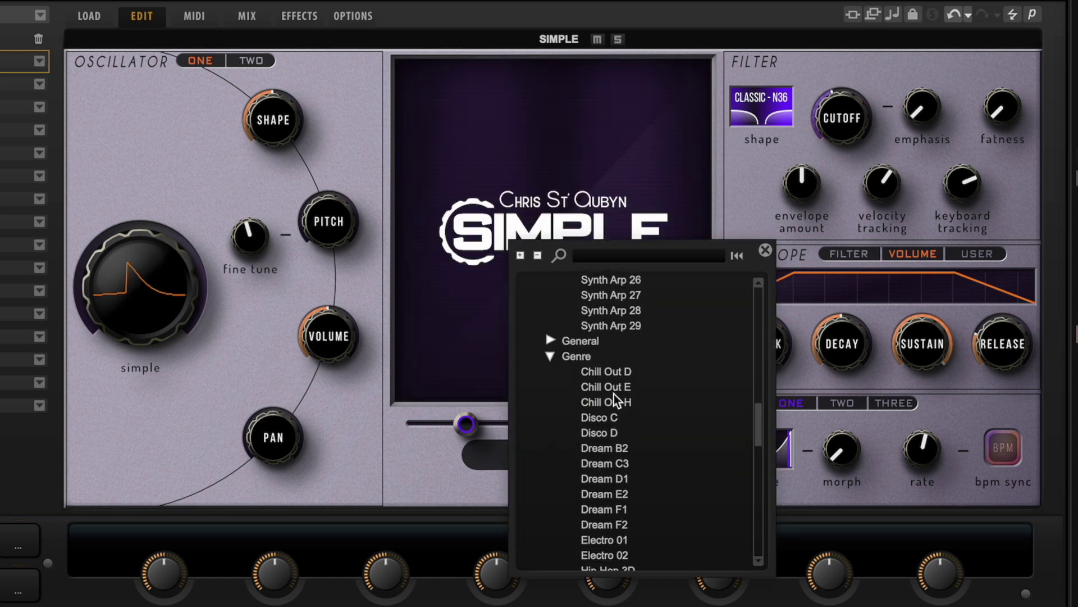
click(615, 372)
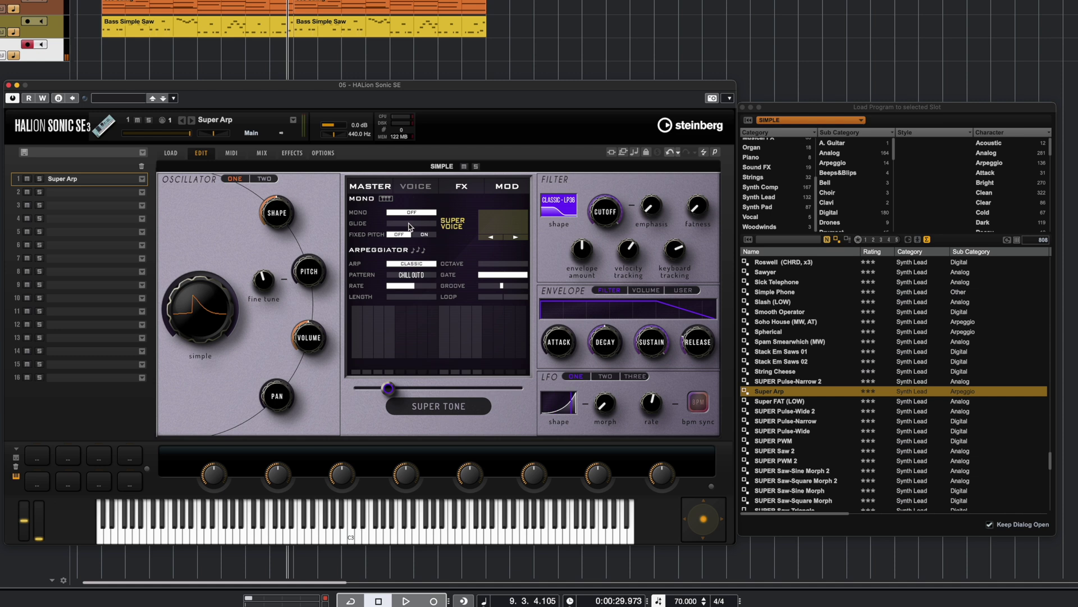
- Audition the Chill Out E and Dream B2 arpeggiator patterns
click(415, 275)
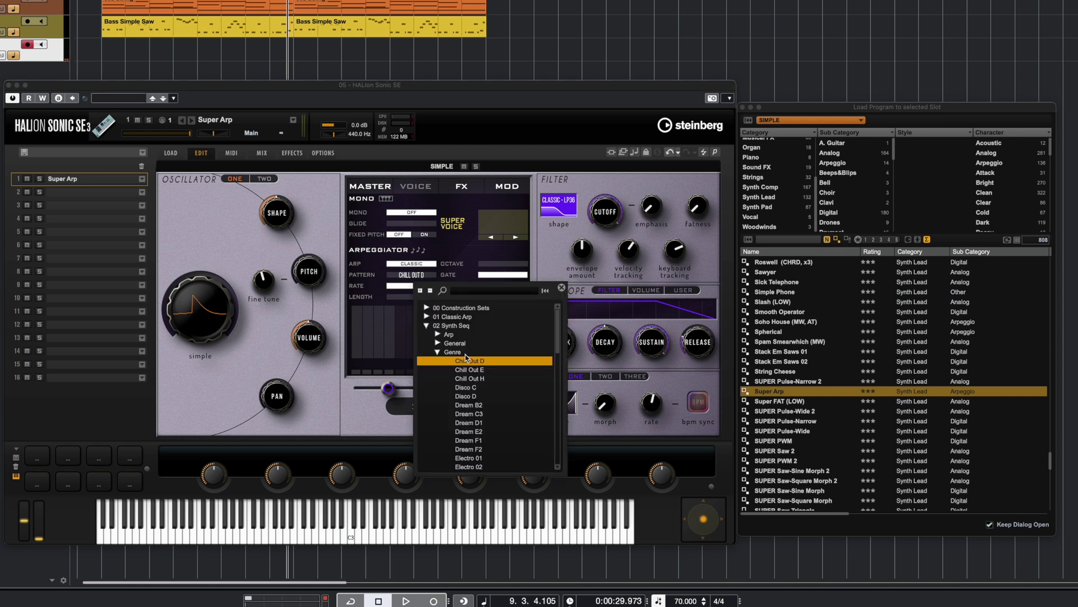
click(469, 370)
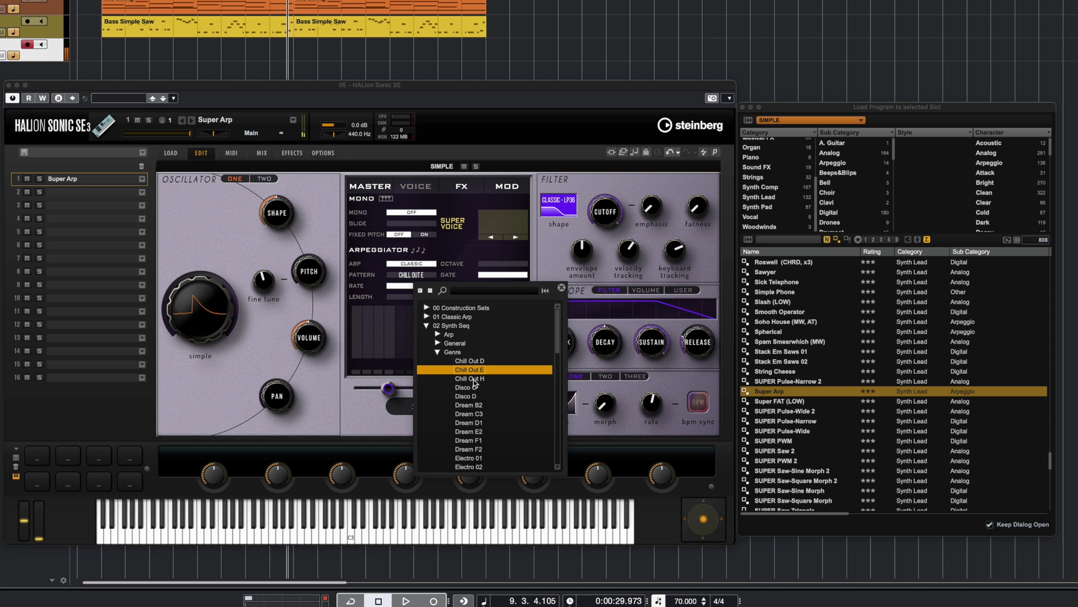
click(469, 405)
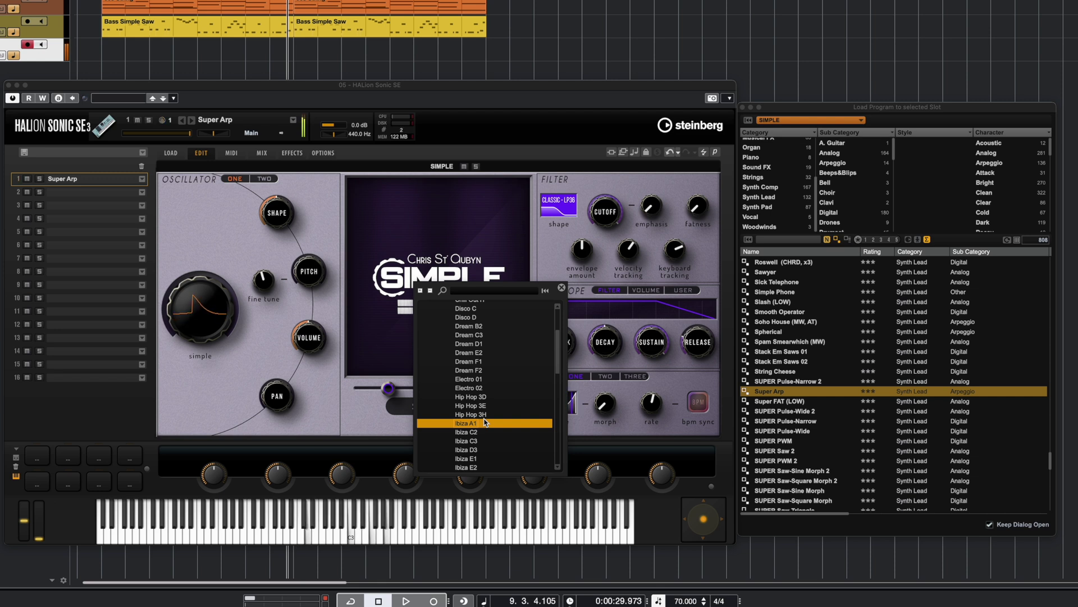
- Set the arpeggiator to CUSTOM (UP/DOWN 1) and check the FX chorus type, leaving it unchanged
click(416, 275)
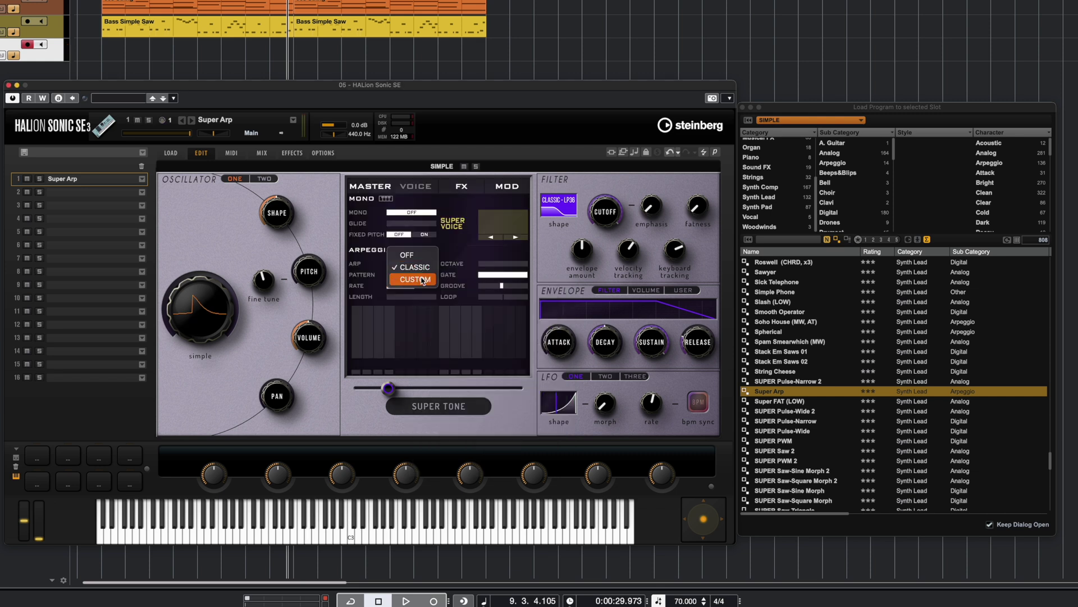
click(422, 277)
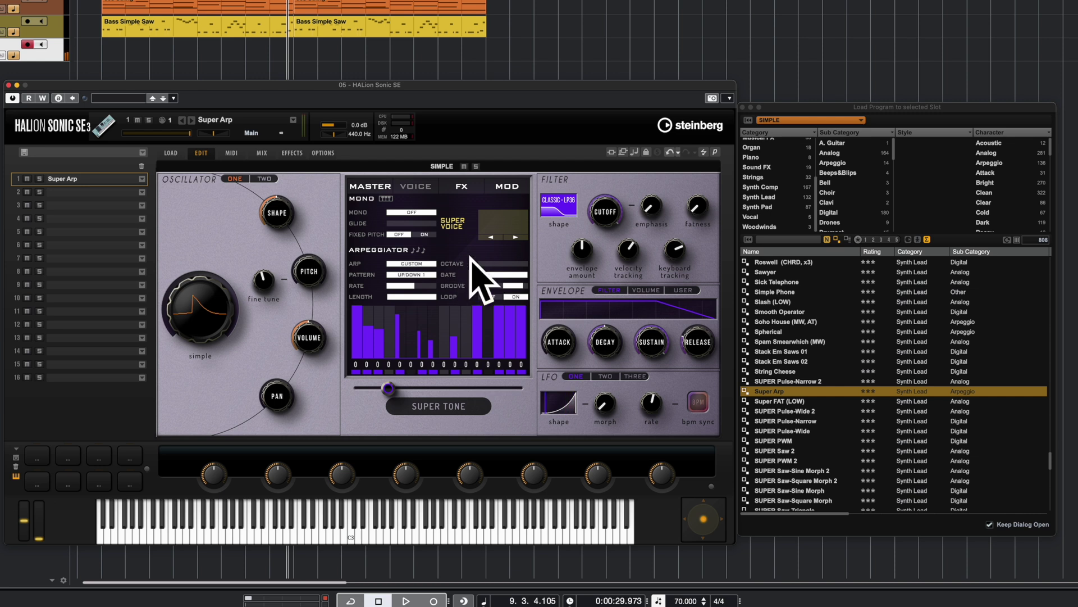
click(460, 187)
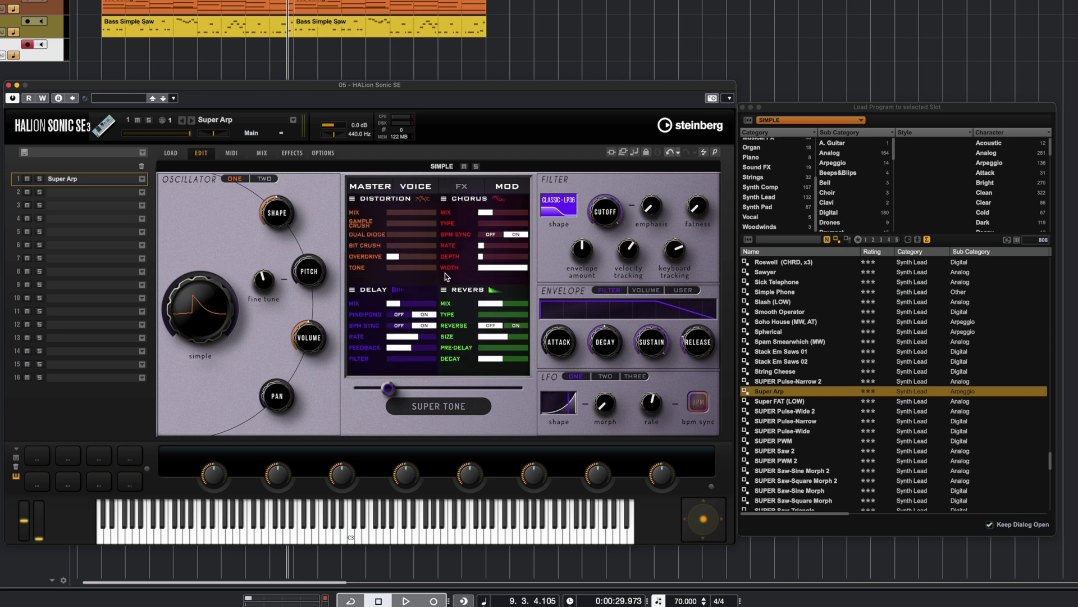
click(472, 203)
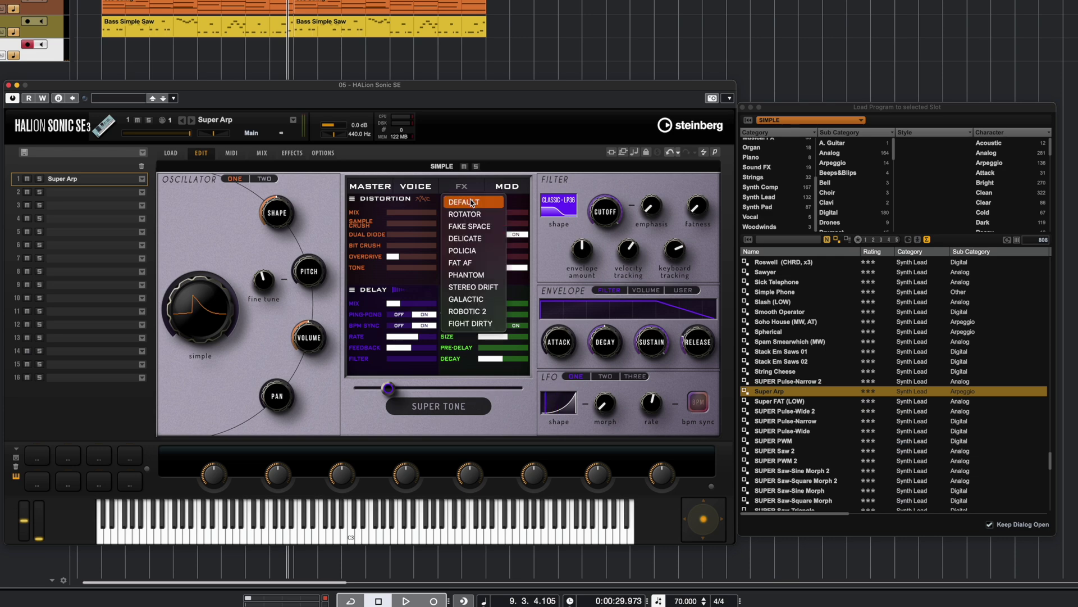
click(305, 93)
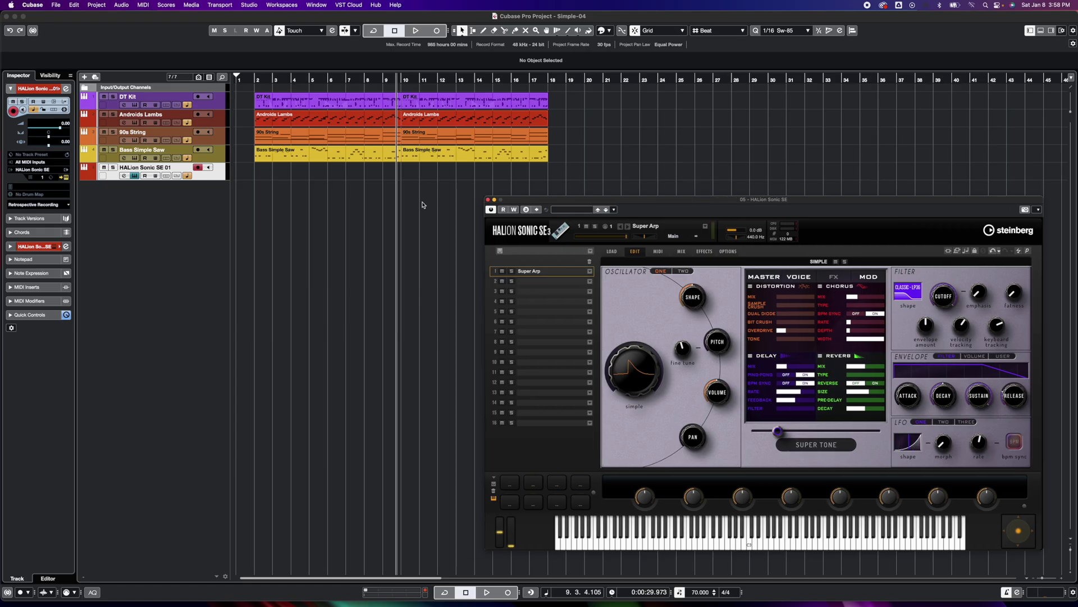
- Position playback near bar 2 and select the DT Kit track
click(350, 200)
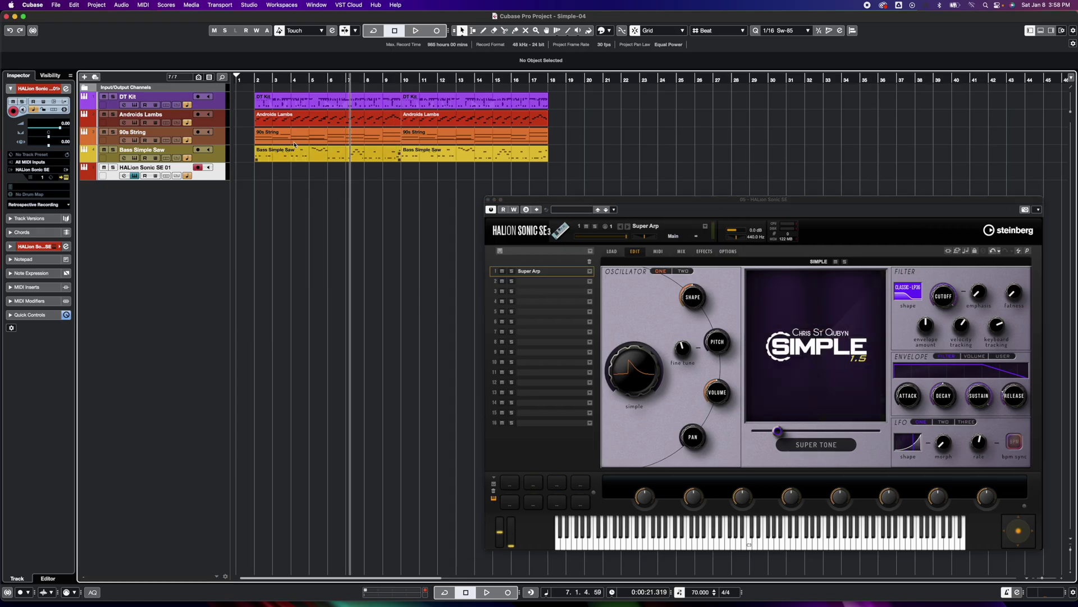
click(251, 78)
click(252, 99)
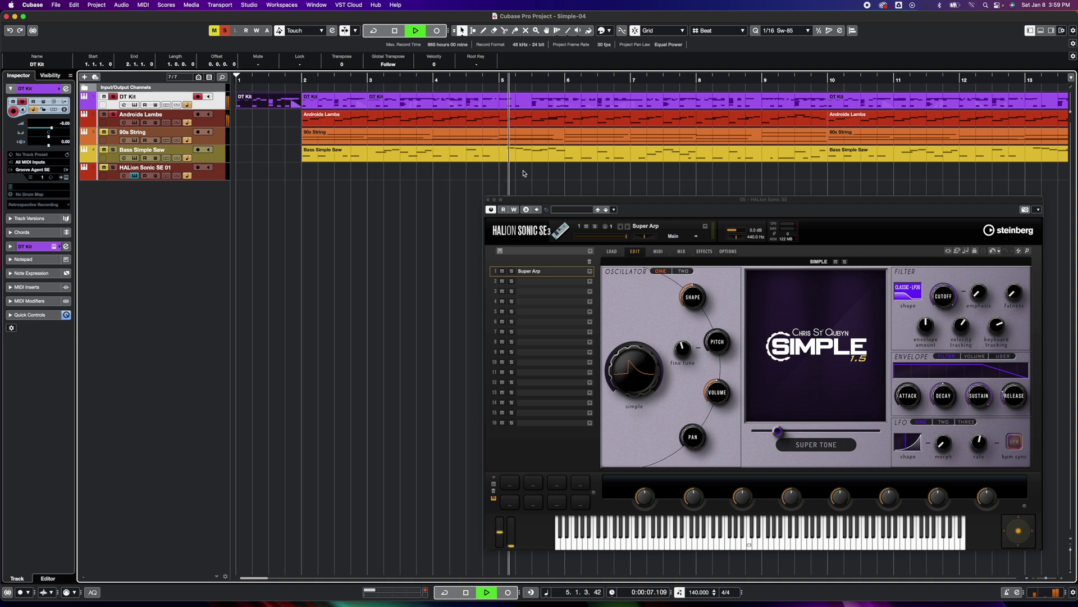
- Toggle the channel strip with F3, move the instrument window aside, and open the MixConsole
key(F3)
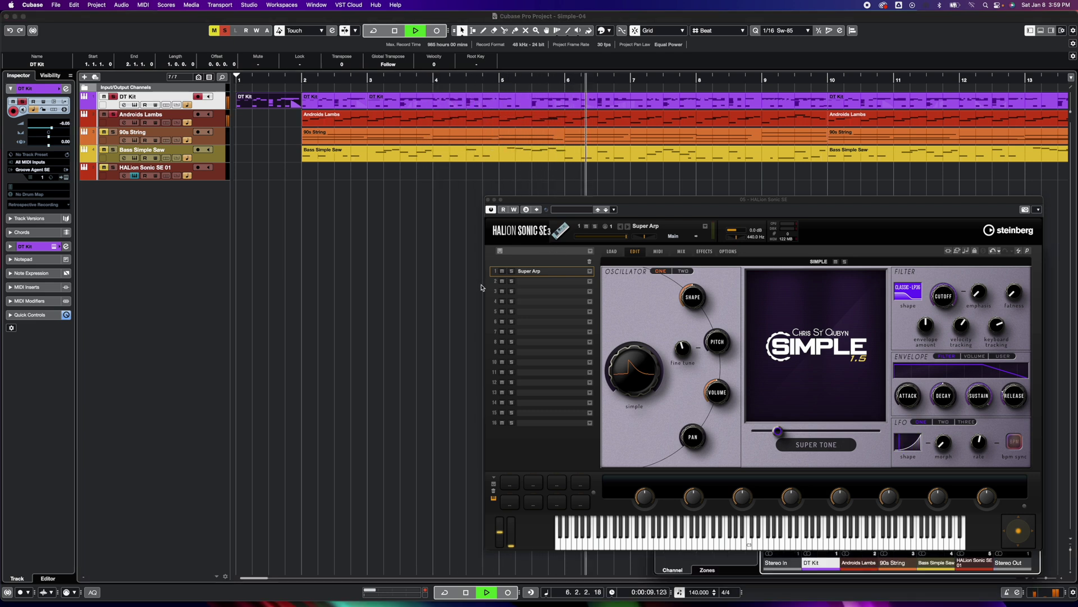
key(F3)
drag(530, 204, 0, 45)
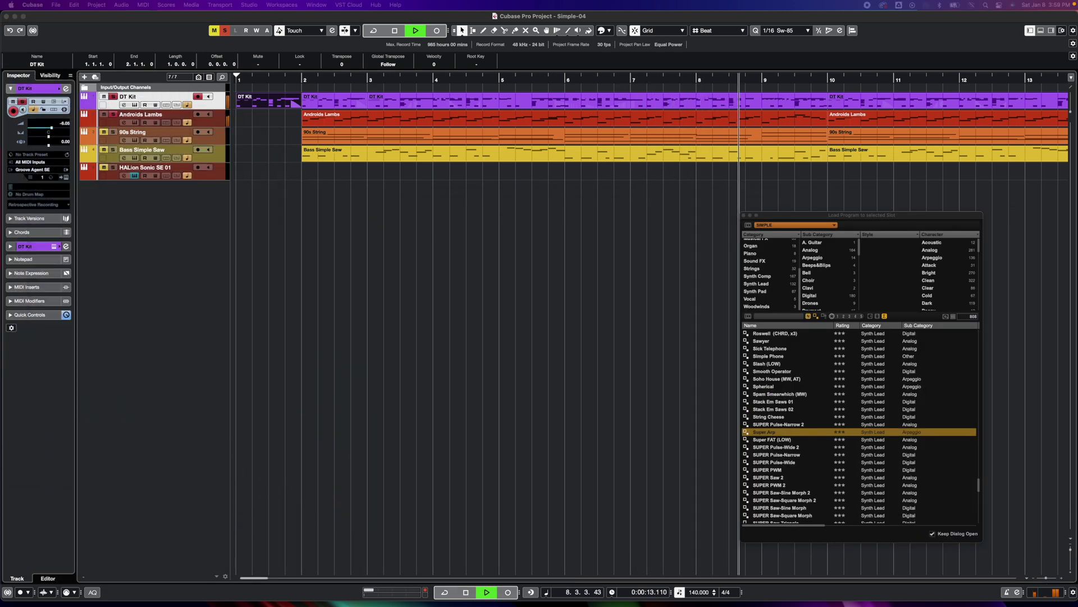
key(F3)
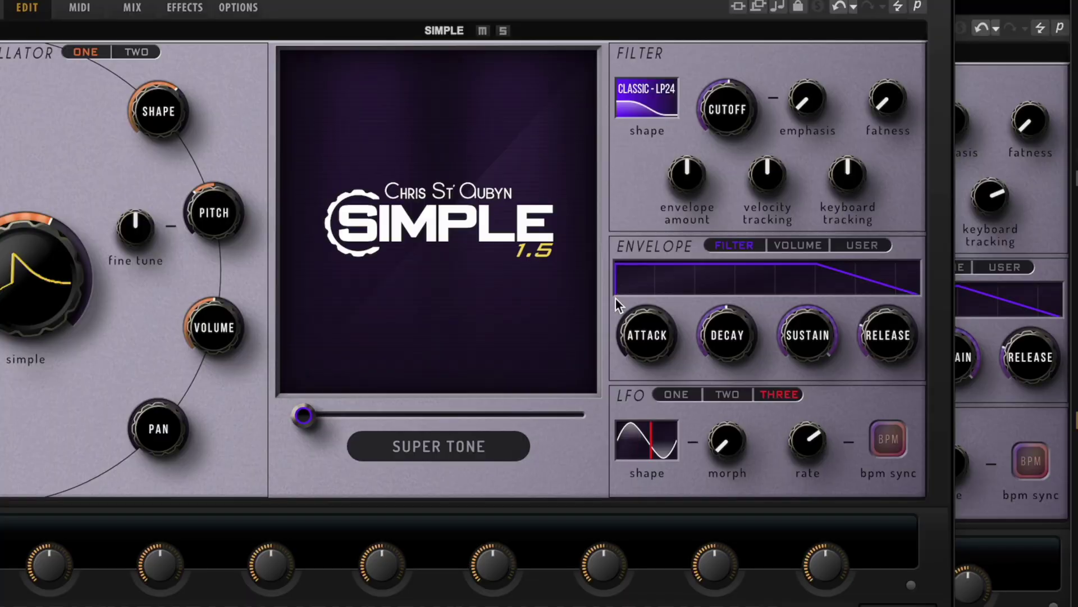
- Route LFO 3 to FILTER > CUTOFF in modulation matrix row 10 with amount 11
click(397, 193)
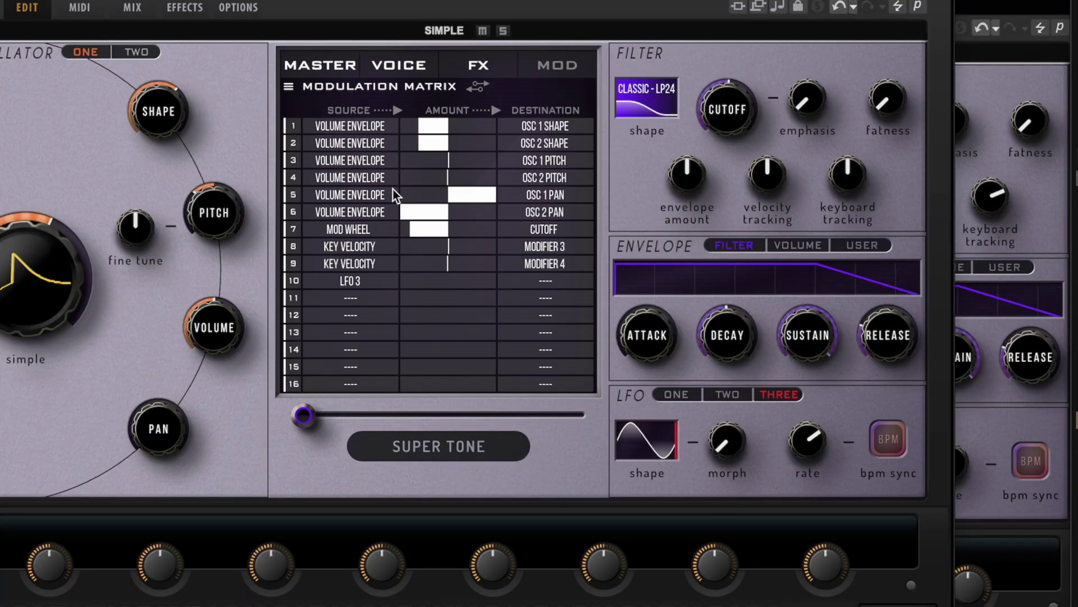
click(535, 286)
mouse_move(565, 325)
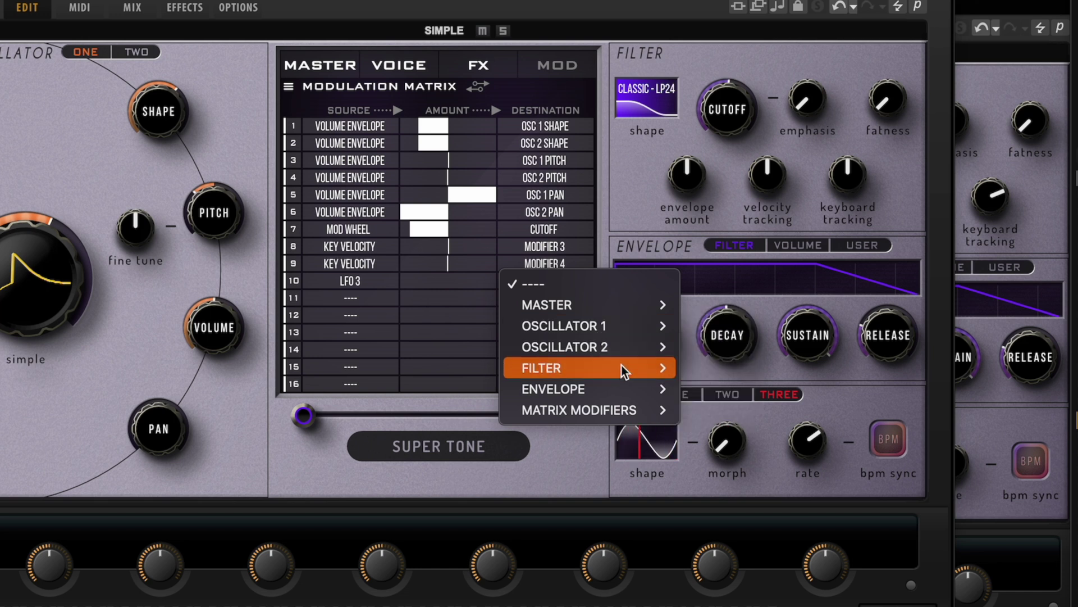
mouse_move(654, 370)
click(700, 368)
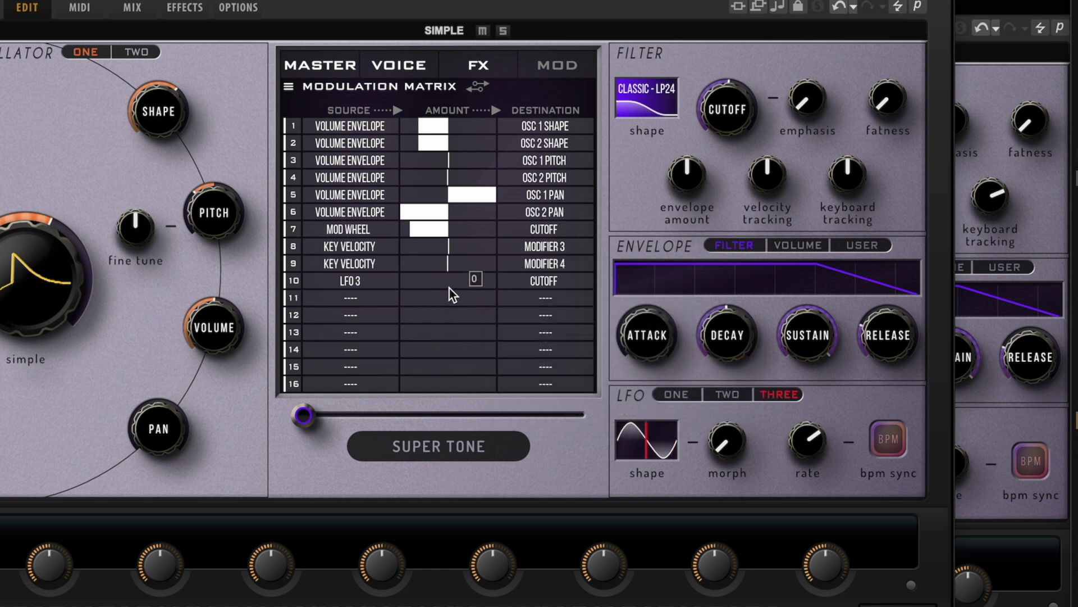
drag(450, 294, 648, 245)
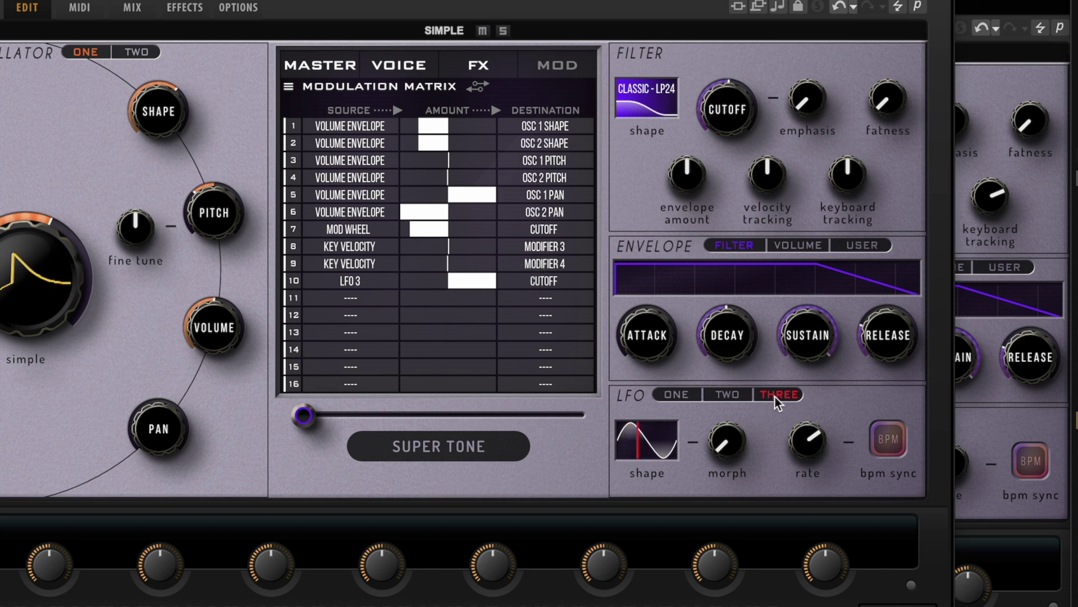
- Keep LFO 3 on SINE and slow its rate from 1/8 past 1/4T to beyond 2 Bar
click(646, 441)
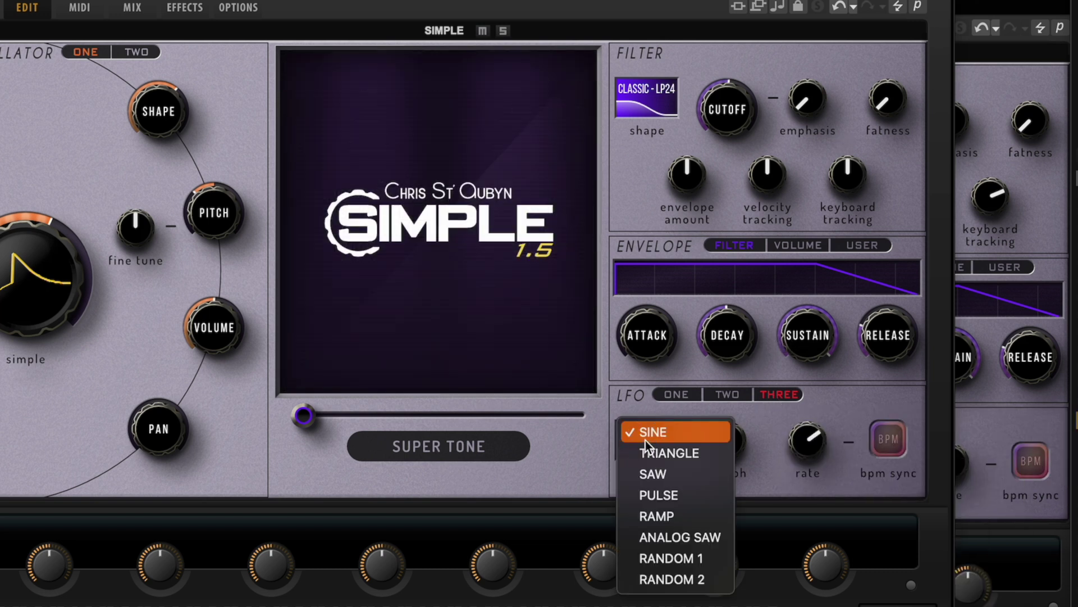
click(741, 430)
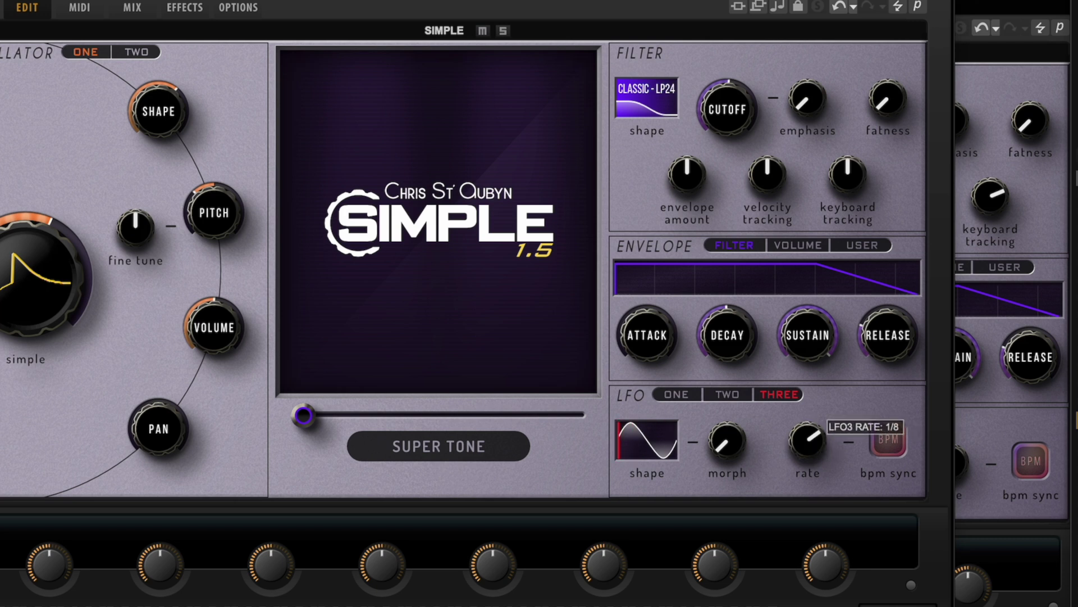
drag(808, 441, 804, 537)
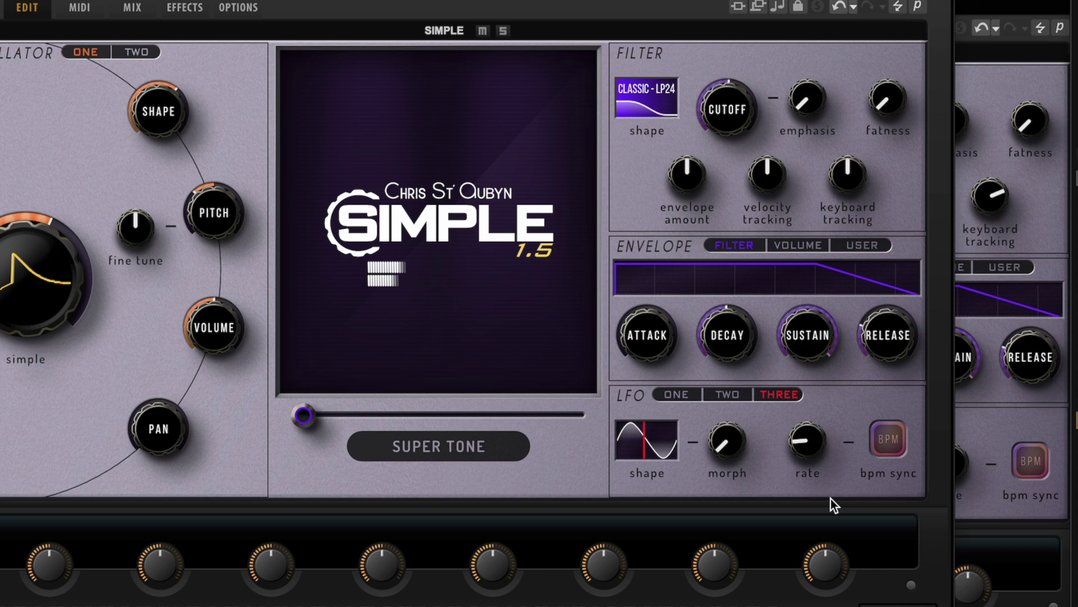
mouse_move(808, 440)
drag(808, 441, 807, 451)
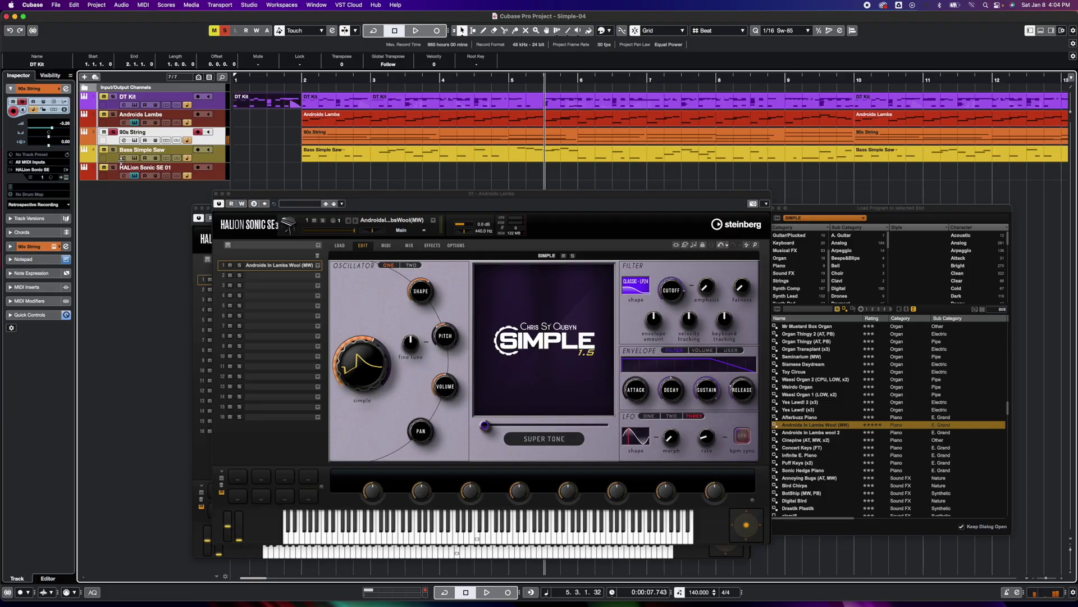
- Select the Bass Simple Saw track and part and start playback
click(209, 158)
click(355, 159)
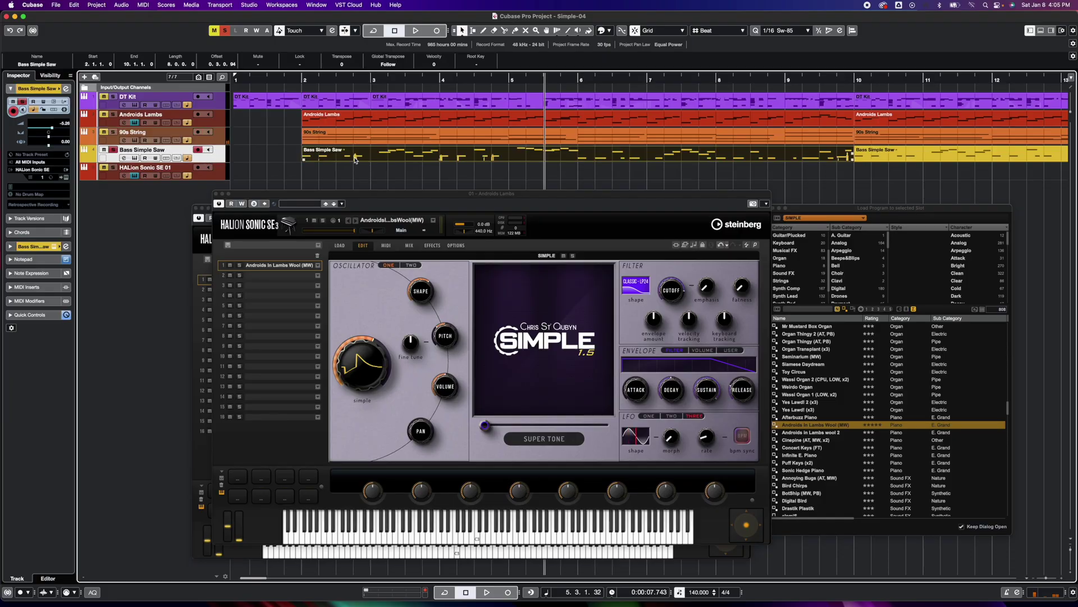
key(space)
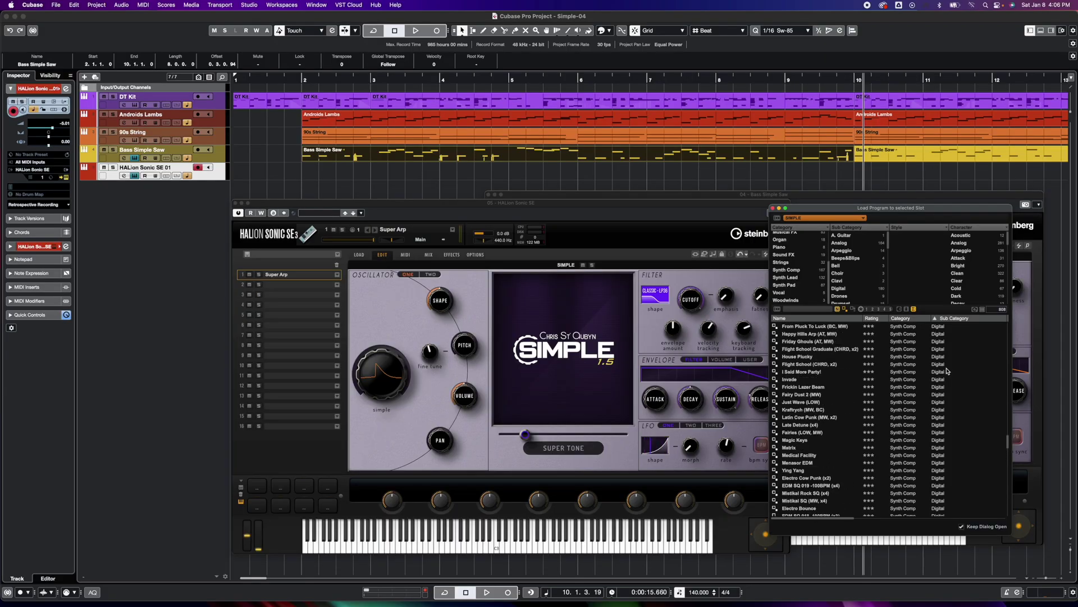
scroll(947, 371, up, 10)
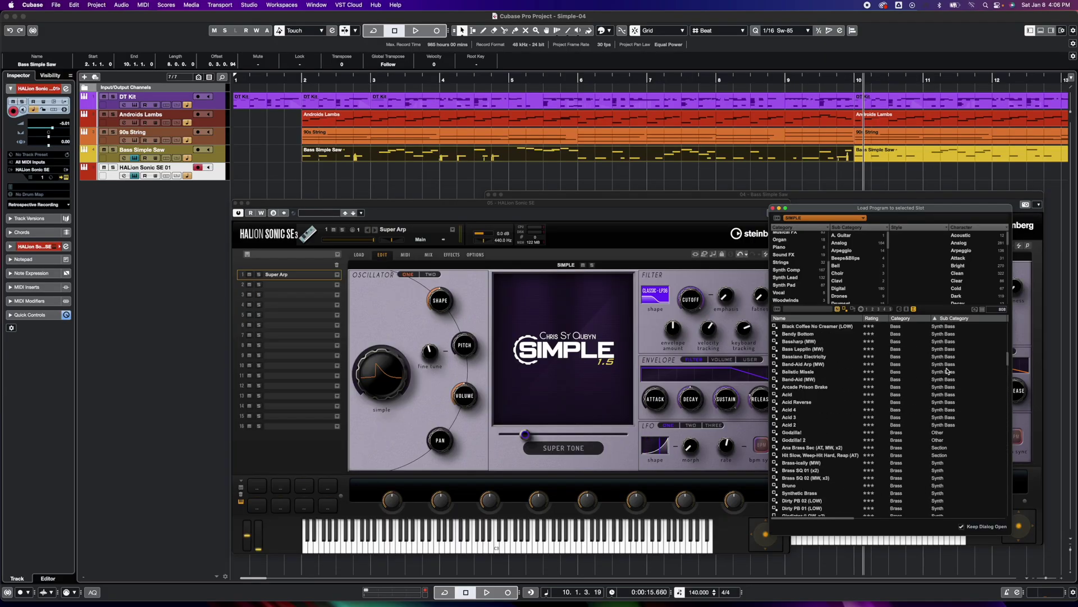
- Sort presets by sub category descending, try Warming 80's, then load the Spherical program
click(961, 318)
click(809, 379)
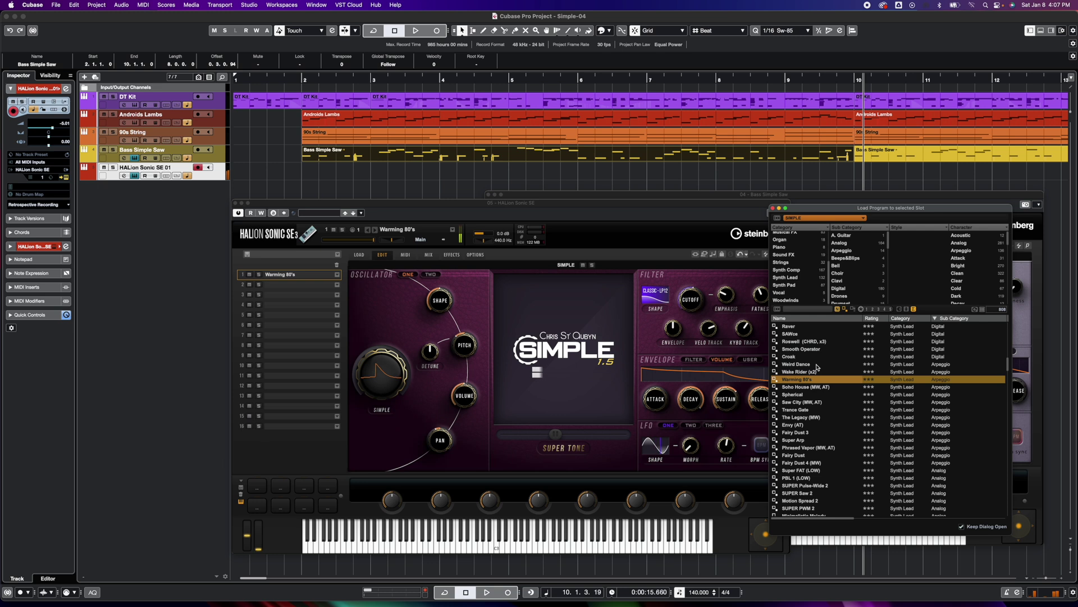
key(Down)
key(Down)
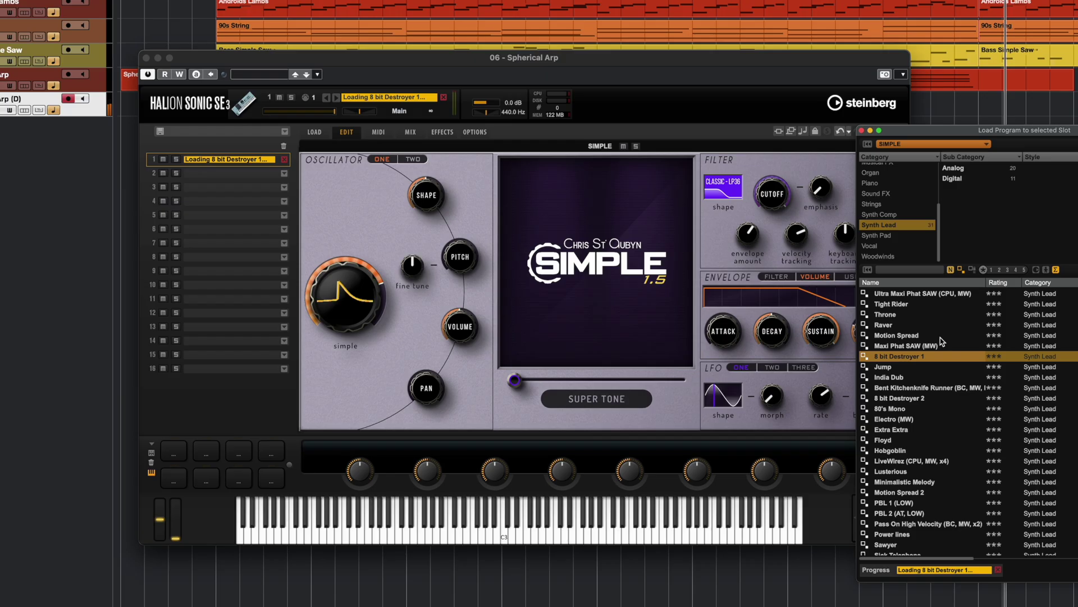
- Audition Jump and 80's Mono, then load the Whale calls lead and show its master settings
key(Down)
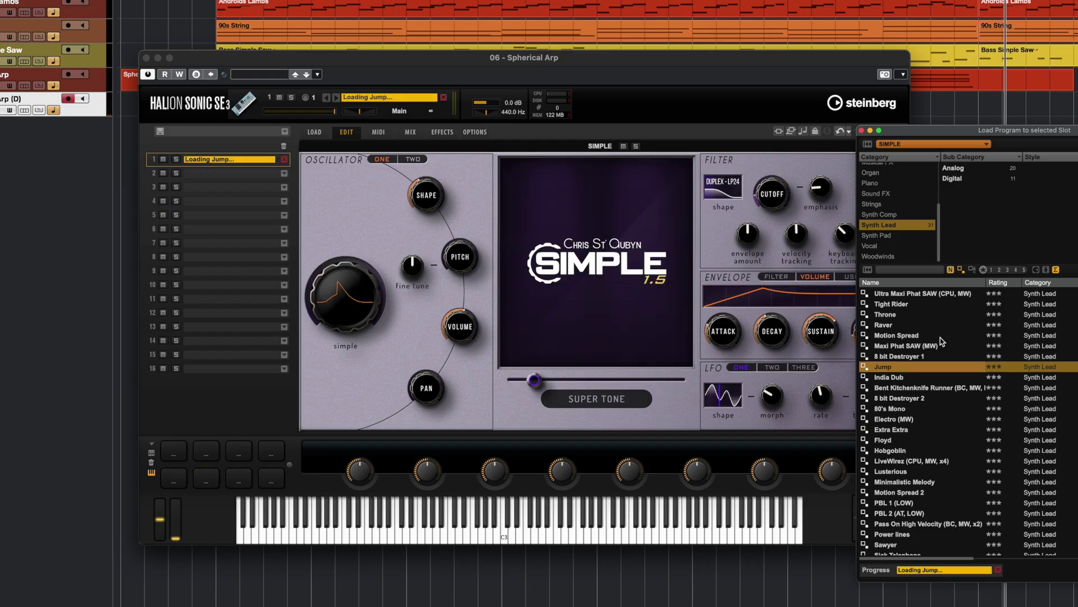
key(Down)
key(Down)
key(Down)
key(Down)
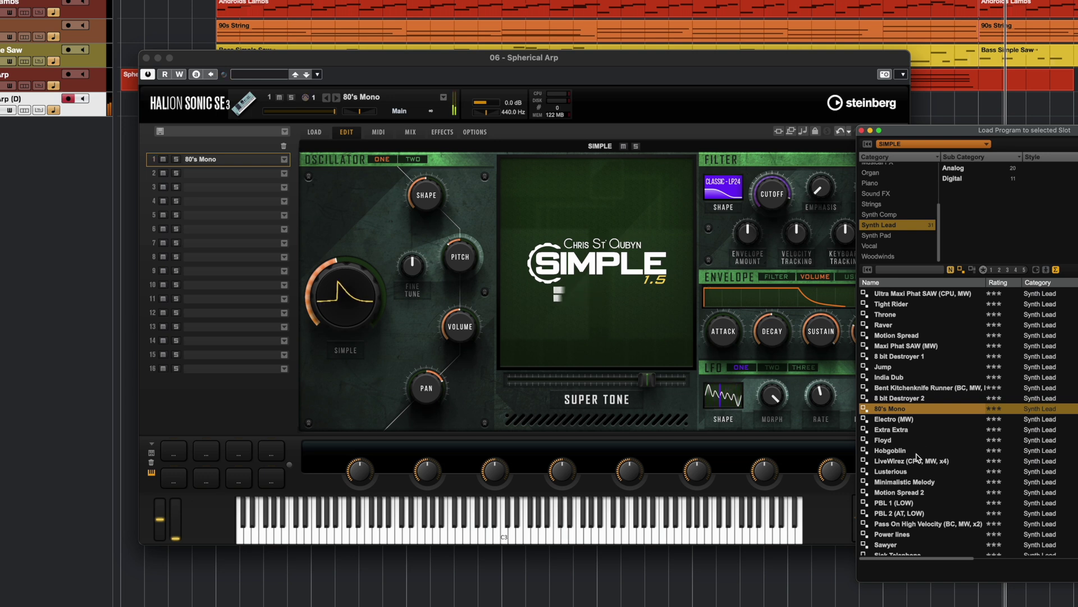
scroll(917, 456, down, 5)
click(921, 425)
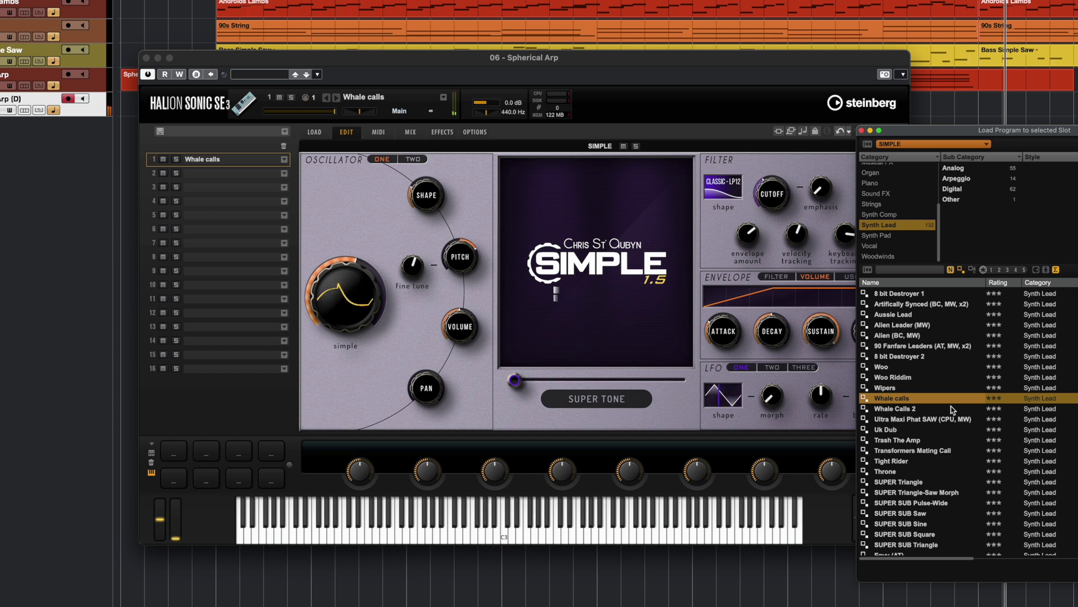
click(523, 194)
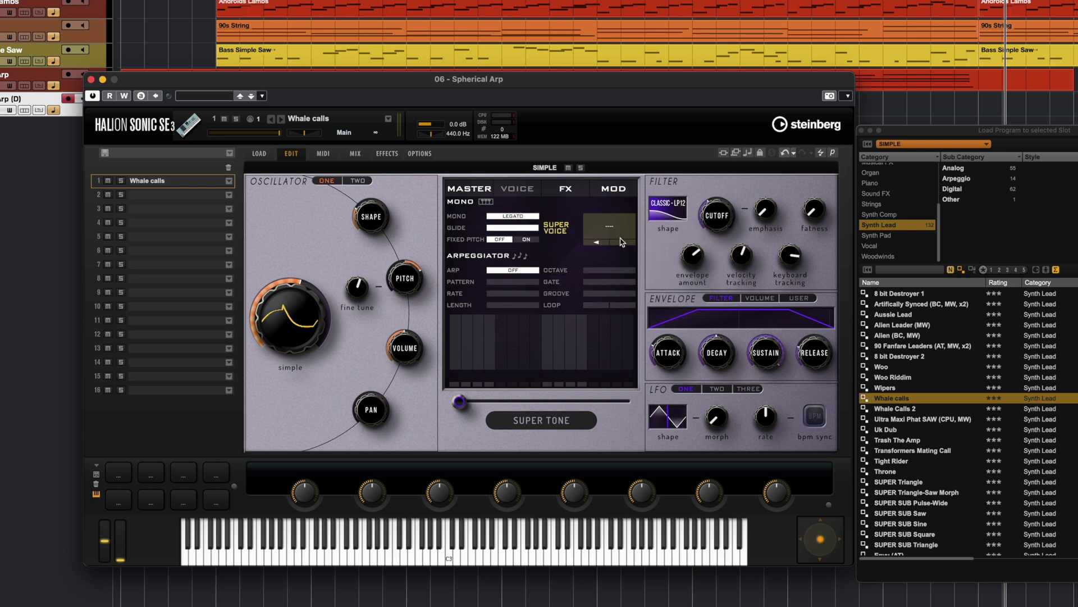
- Try the HUSKY 1 super voice, then switch to ULTRA WIDE 3
click(599, 224)
mouse_move(616, 236)
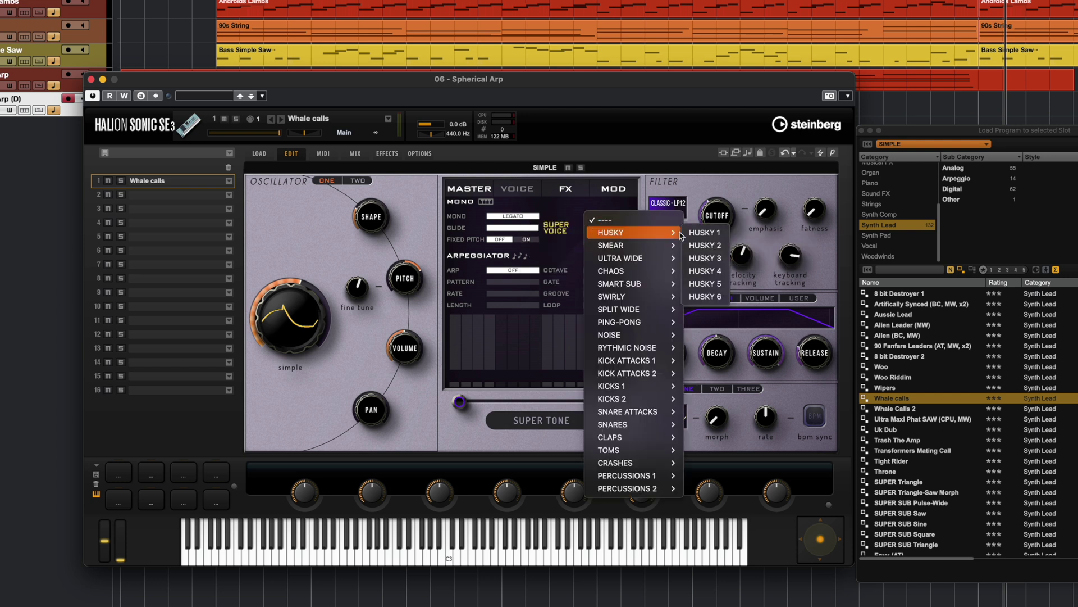
click(696, 234)
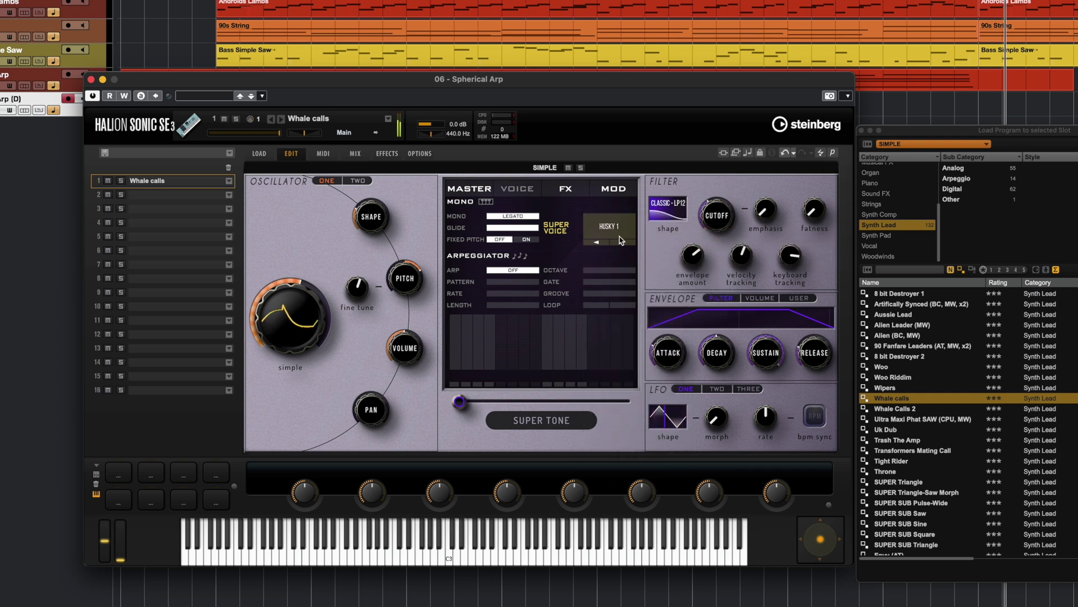
click(623, 246)
mouse_move(636, 291)
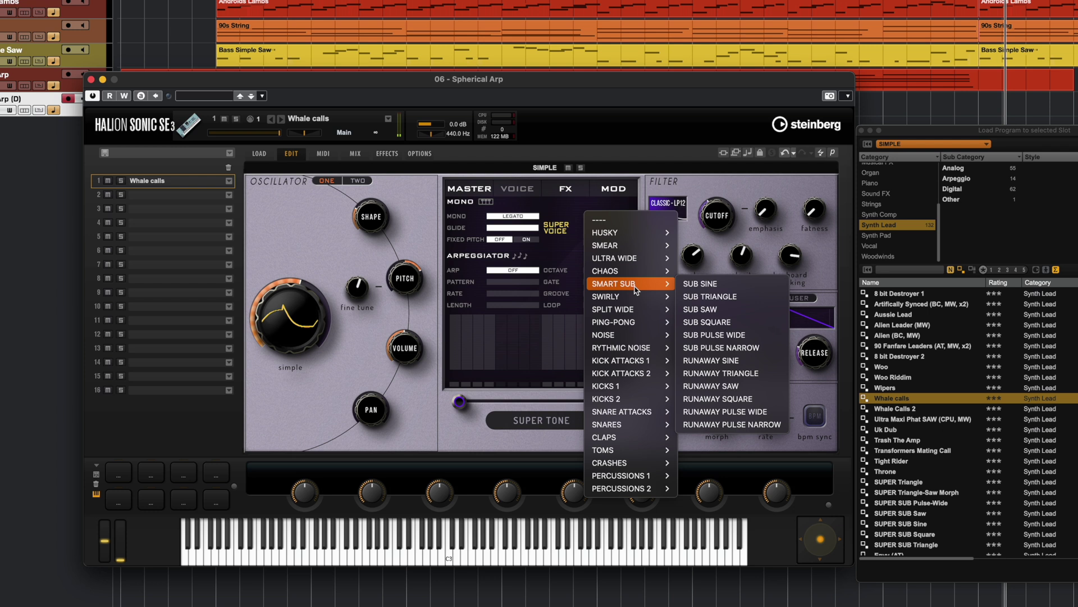
mouse_move(629, 258)
click(707, 270)
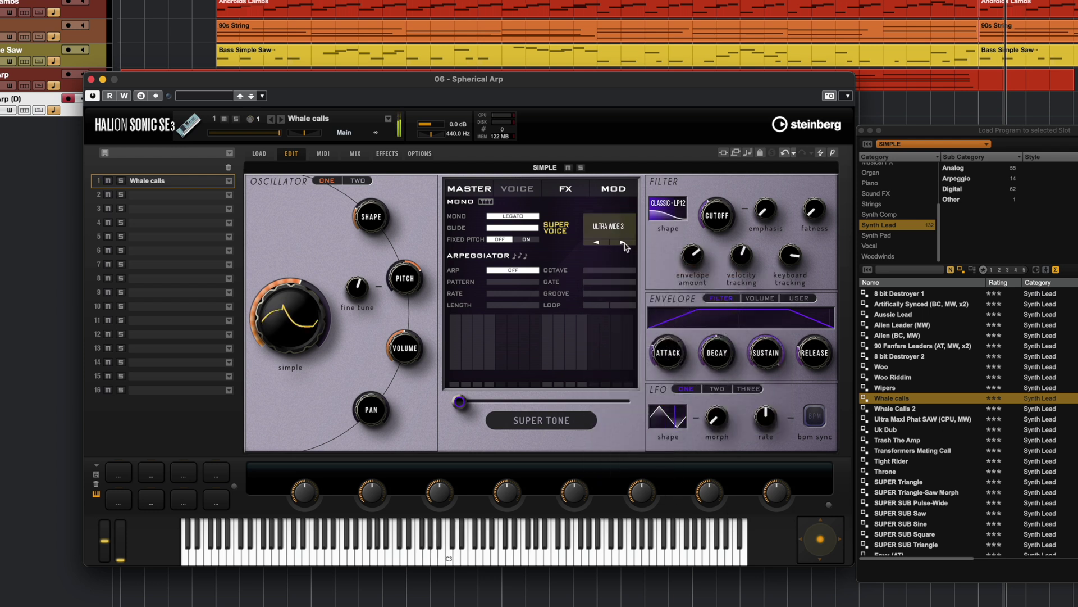
- Raise Super Tone to the Analog character and move the instrument window aside
drag(459, 401, 530, 404)
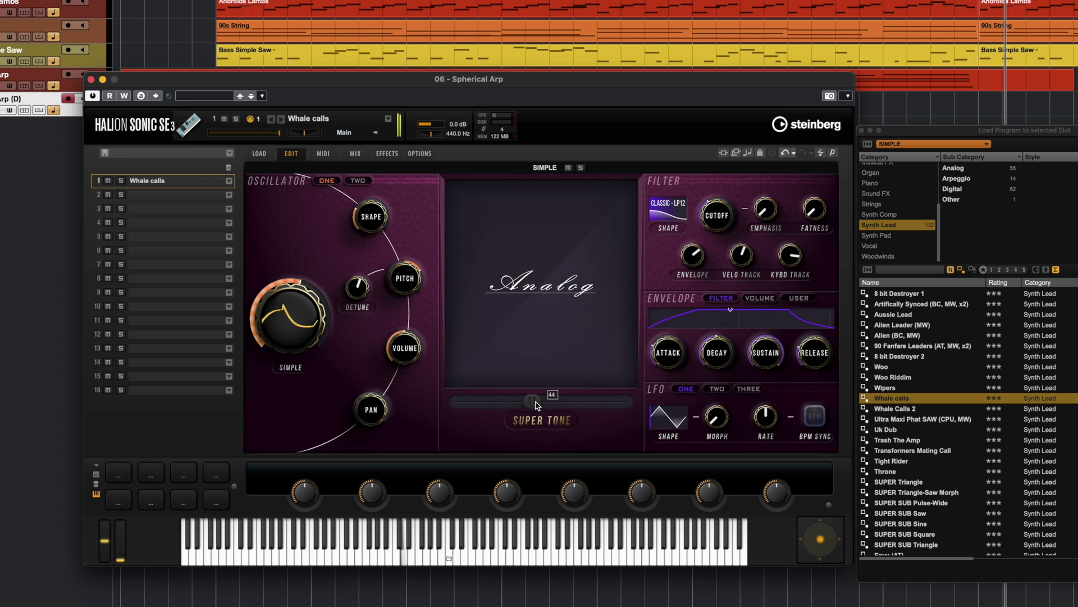
mouse_move(531, 405)
mouse_down()
mouse_move(635, 406)
mouse_move(536, 414)
mouse_up()
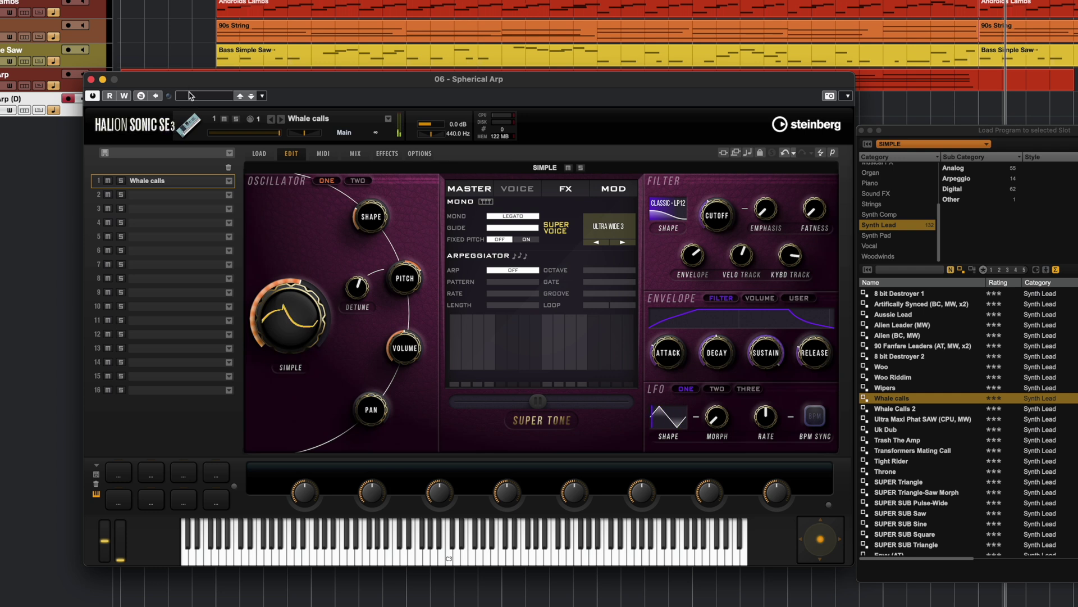
drag(189, 81, 615, 142)
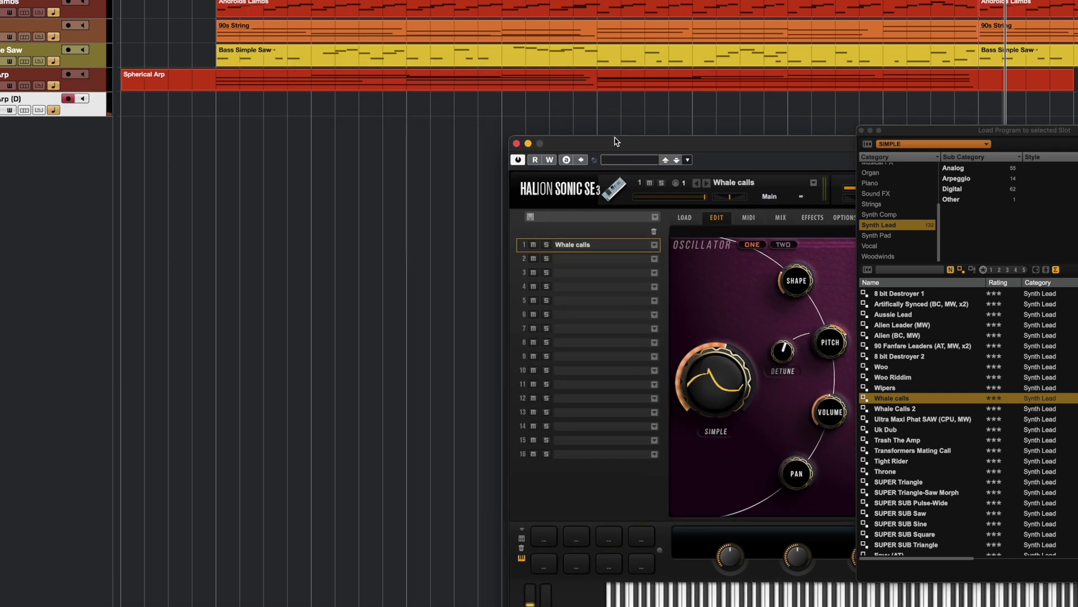
- Record a new MIDI part on the armed Spherical Arp (D) track using numpad *
key(KP_Multiply)
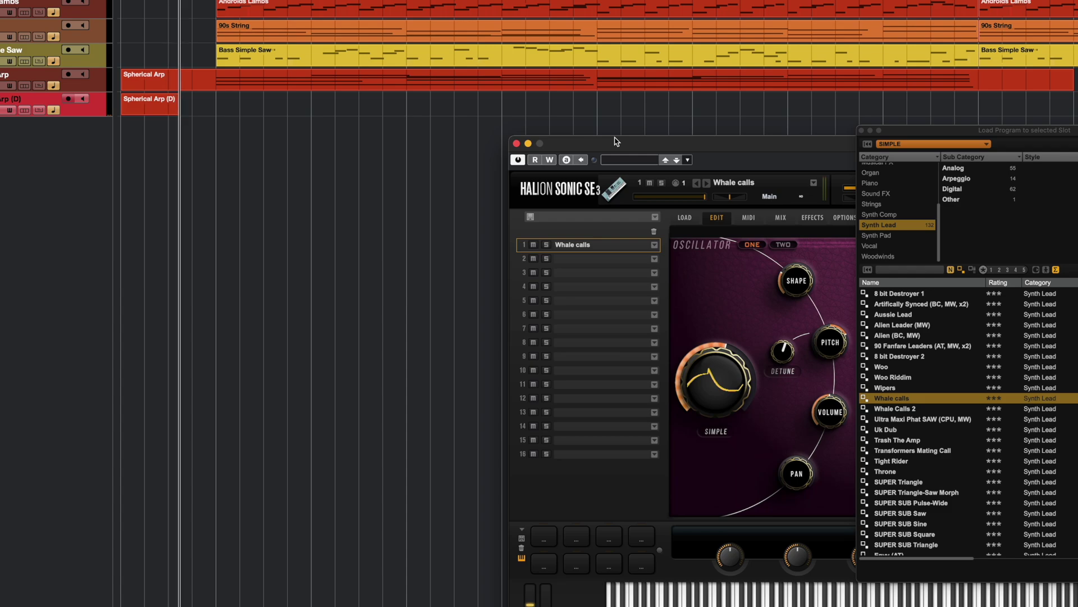